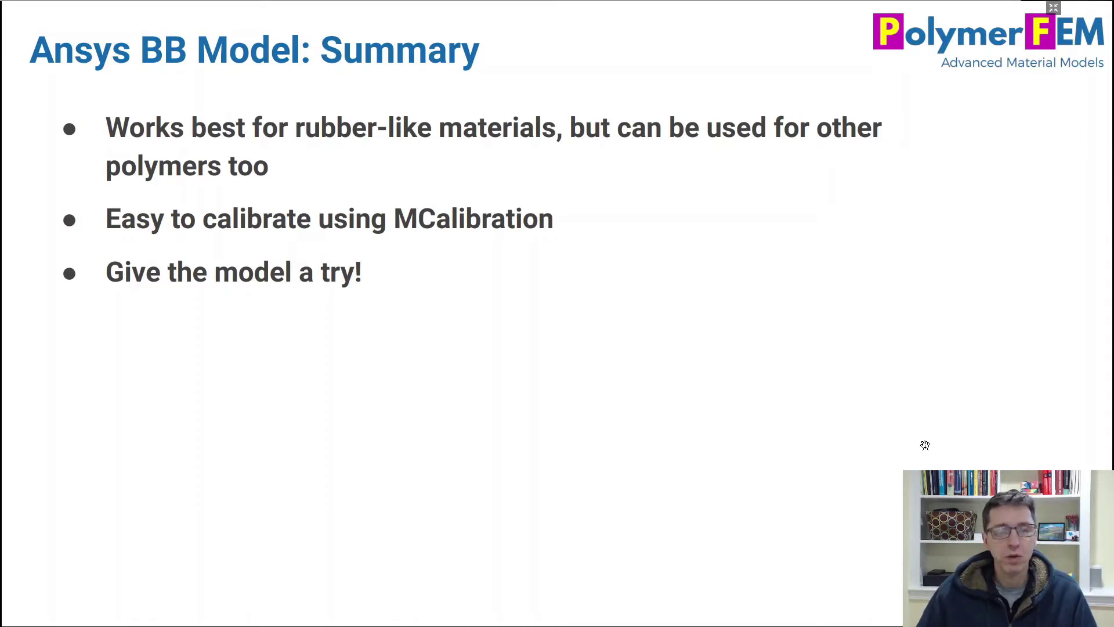
# Step: Leave the presentation for the browser, search the PolymerFEM site for "BB" and open the Bergstrom-Boyce (BB) Model article
pyautogui.press('Escape')
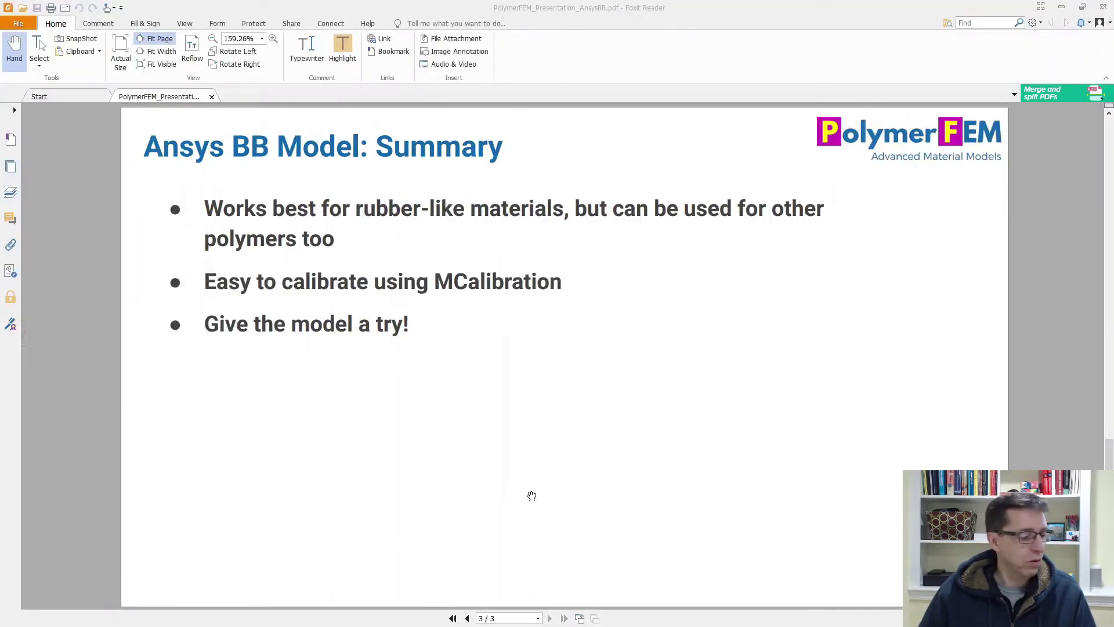
pyautogui.hotkey('alt', 'Tab')
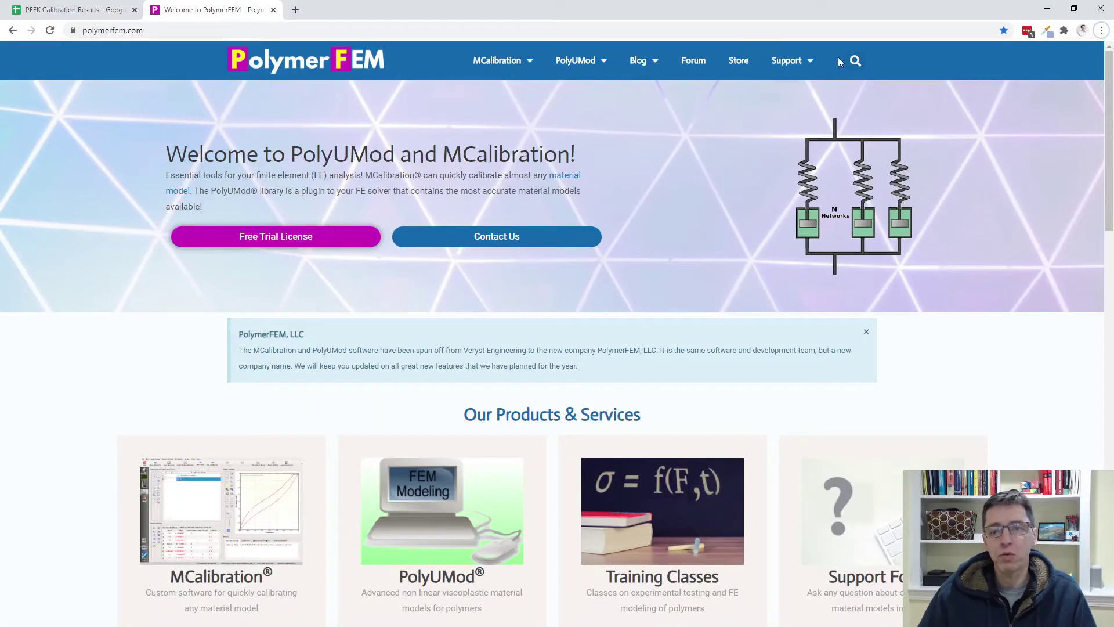
pyautogui.click(853, 59)
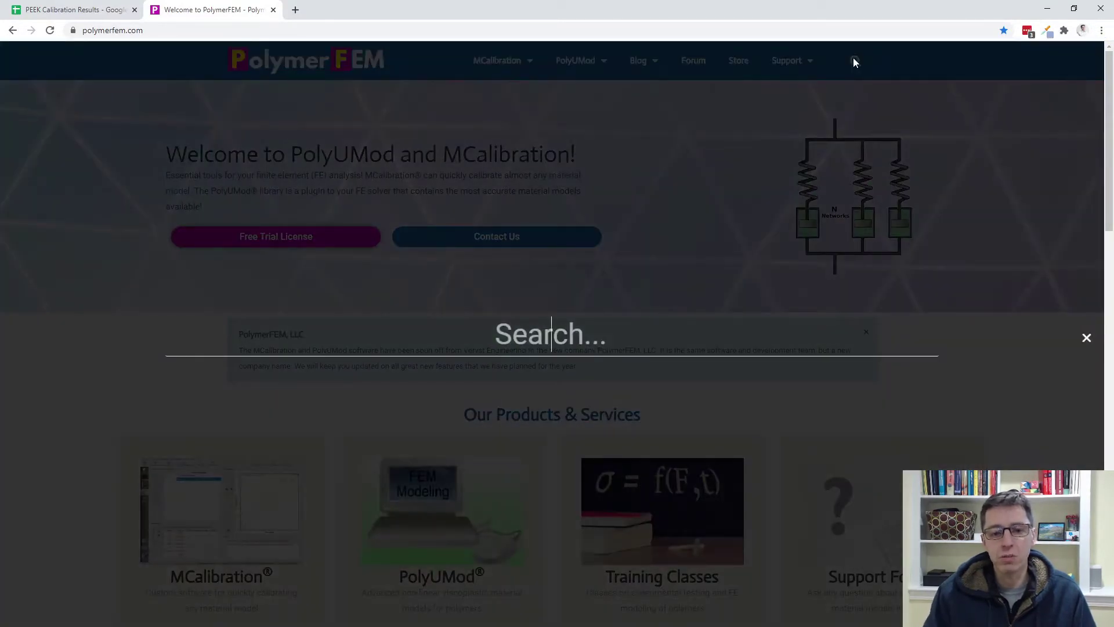
pyautogui.write('BB')
pyautogui.press('Return')
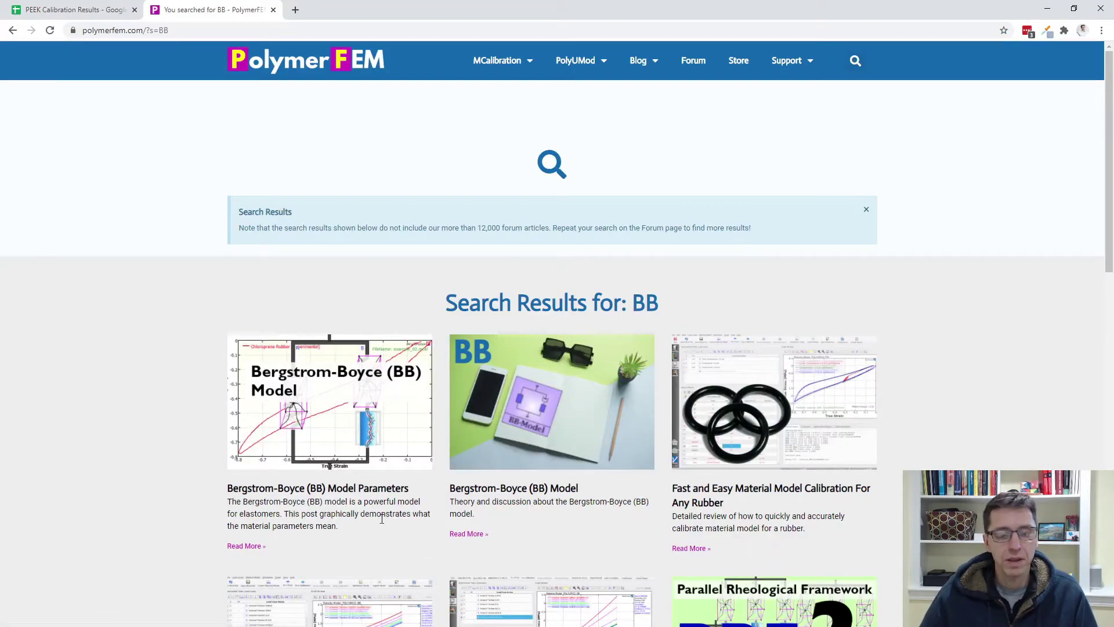
pyautogui.click(480, 538)
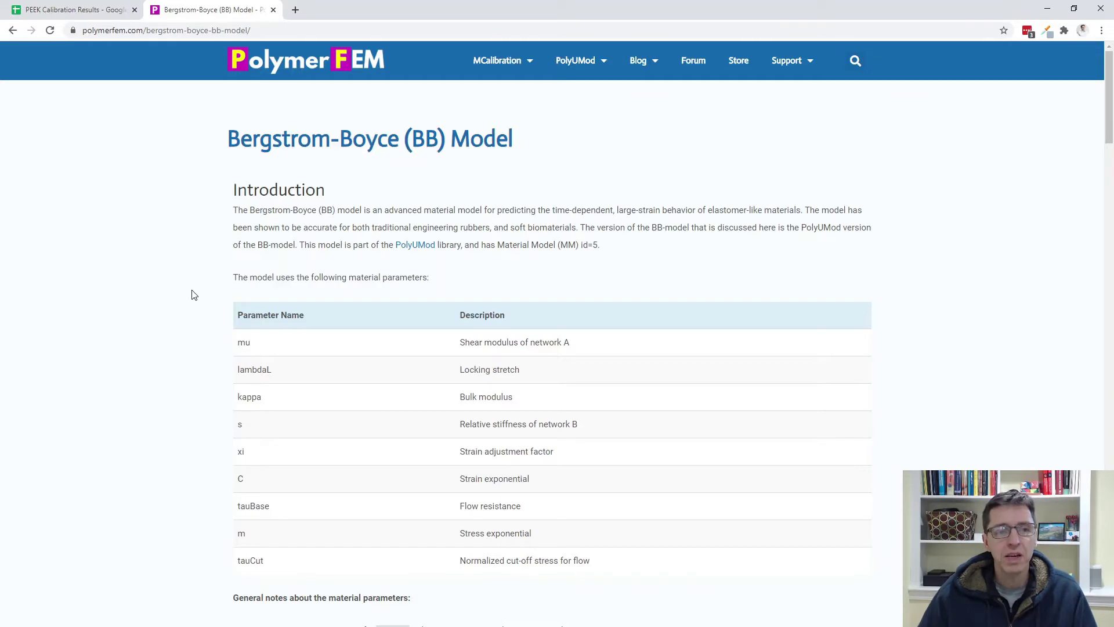
# Step: Review the article's material parameters, Model Theory equations and viscous flow rate equation, and put the browser and presentation windows away
pyautogui.scroll(-6, 187, 293)
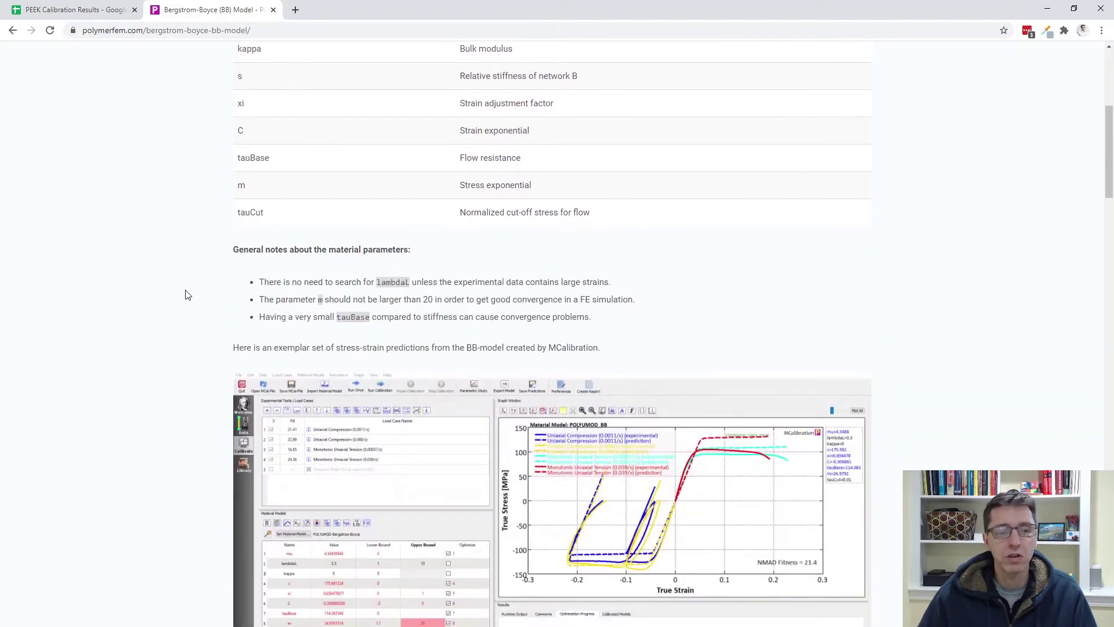
pyautogui.scroll(-10, 188, 295)
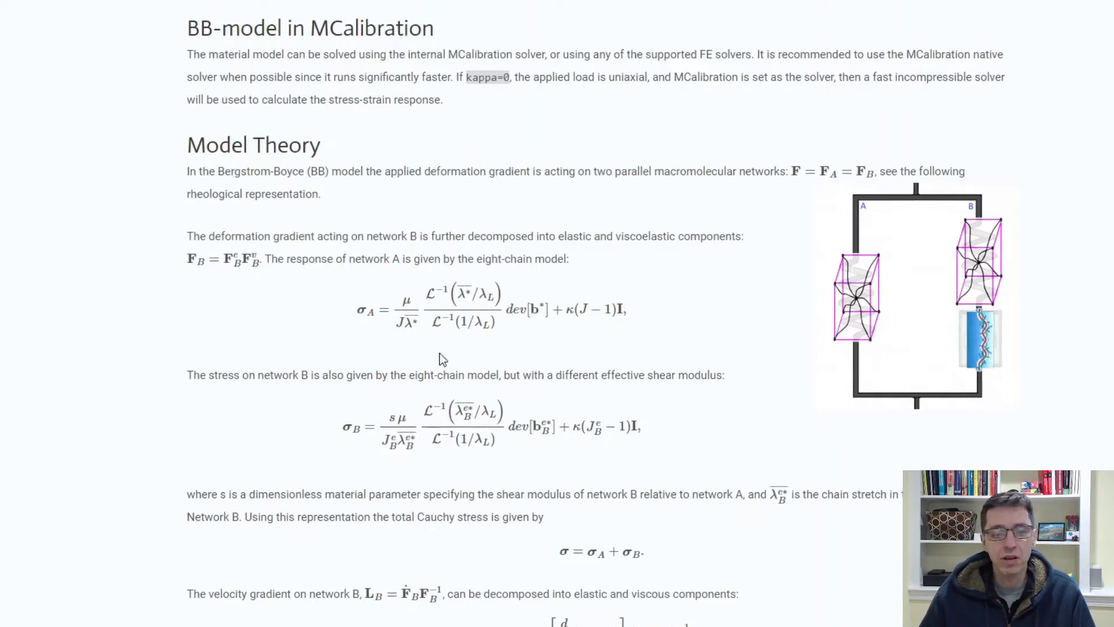
pyautogui.doubleClick(393, 419)
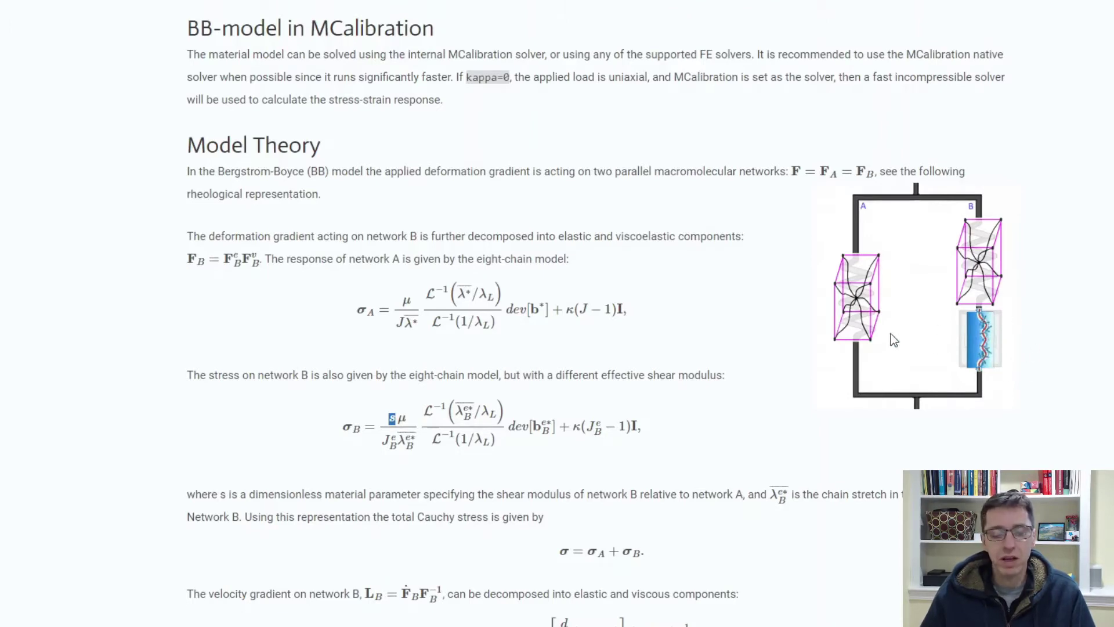
pyautogui.scroll(-14, 878, 335)
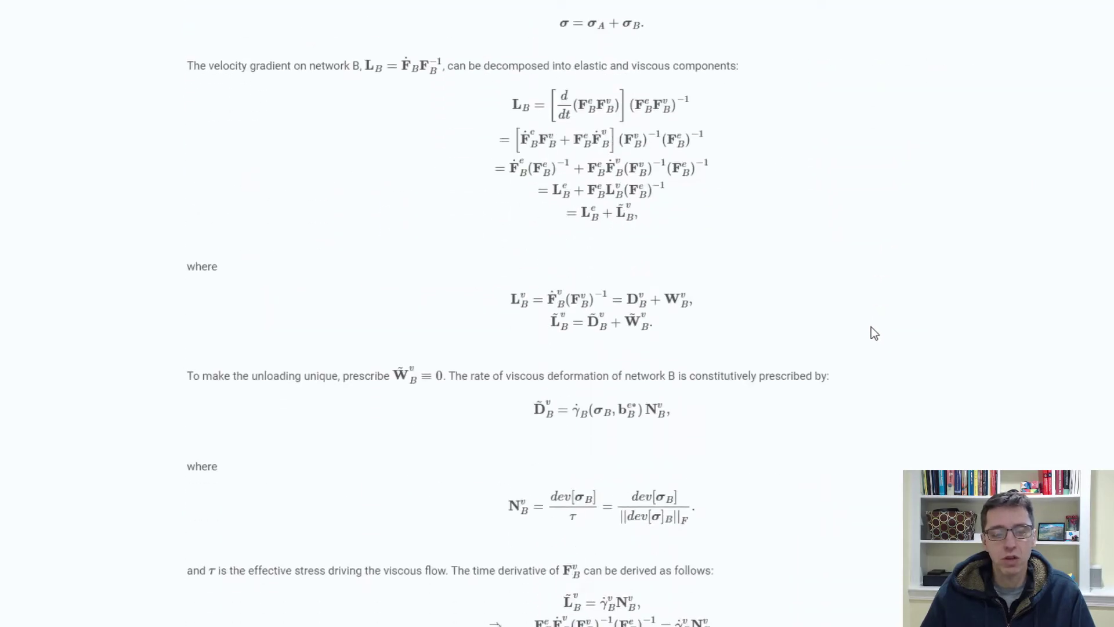
pyautogui.scroll(-5, 874, 334)
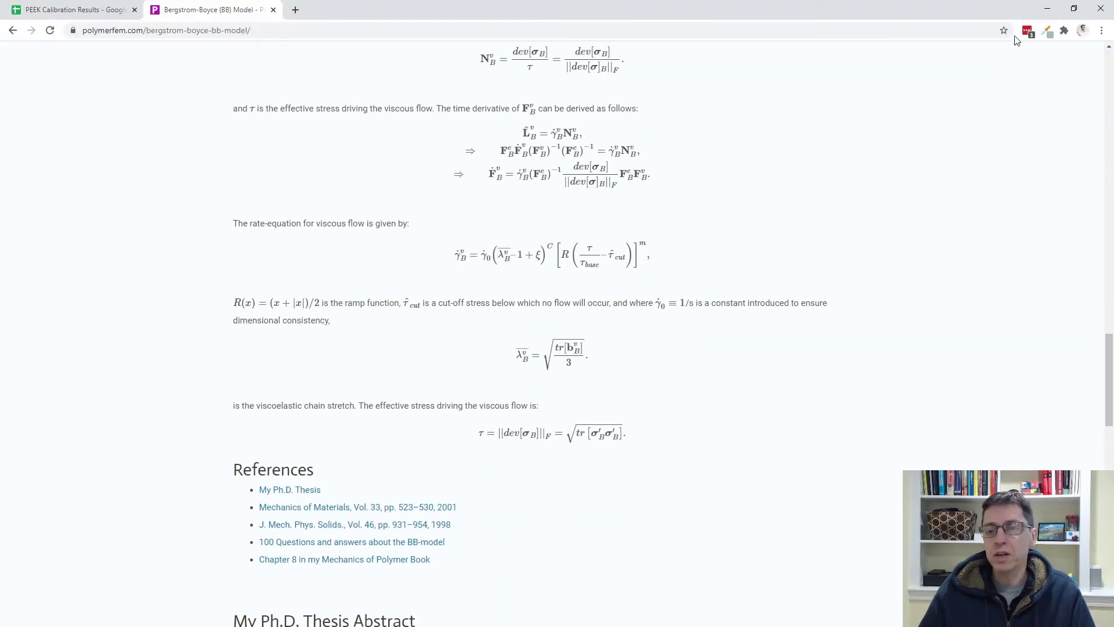
pyautogui.click(1047, 8)
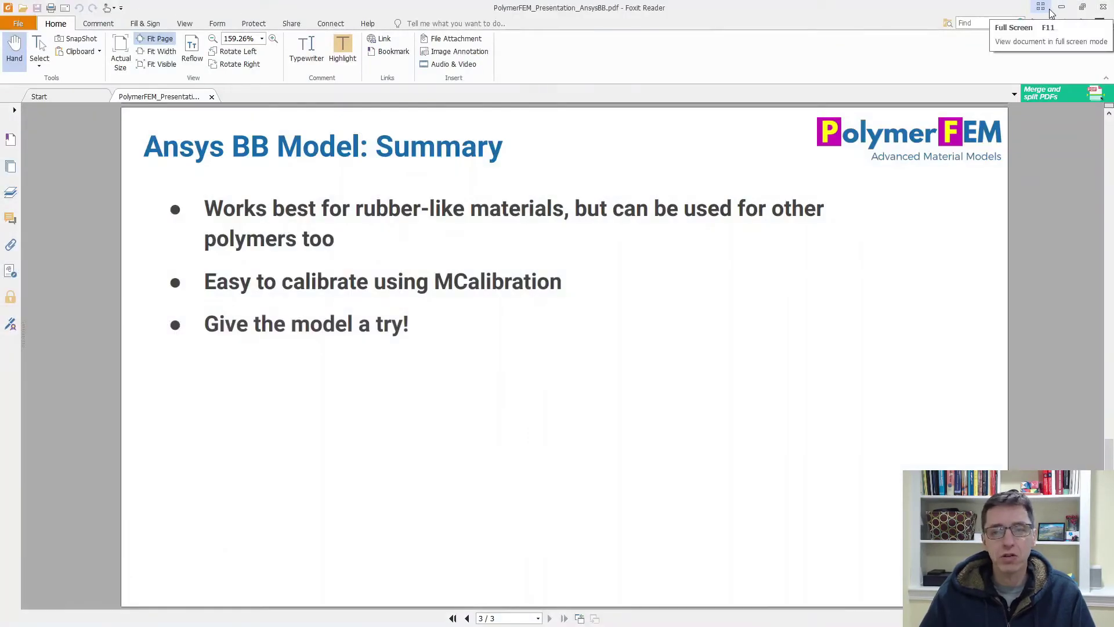
pyautogui.click(1061, 7)
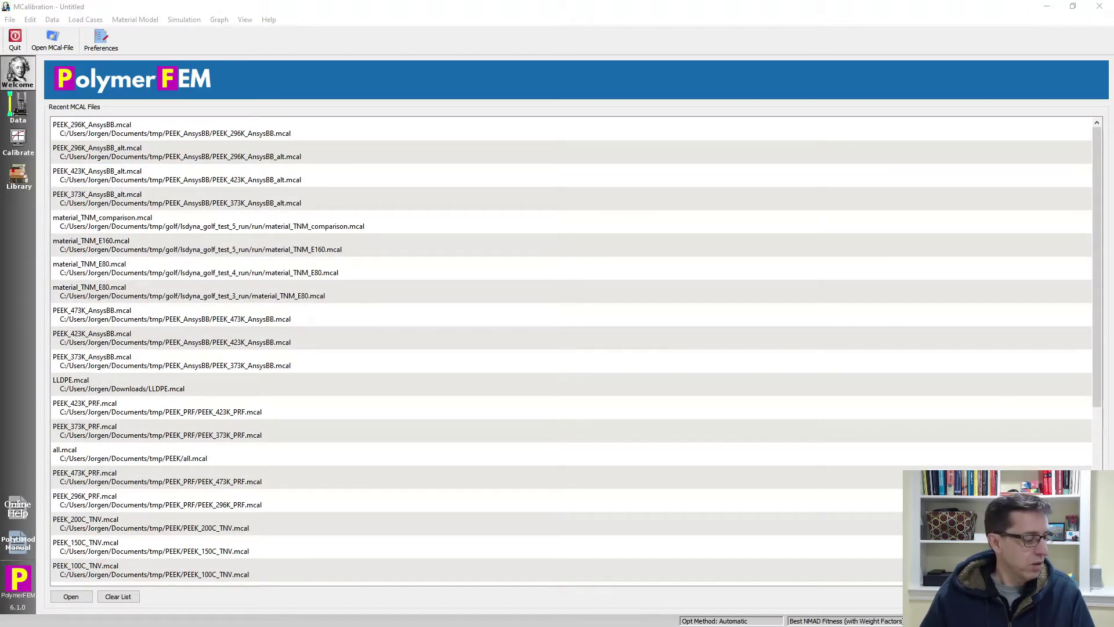
# Step: Open the four selected experimental CSV files from the PEEK_AnsysBB folder in Notepad++ and examine the engineering strain and stress column headers
pyautogui.hotkey('alt', 'Tab')
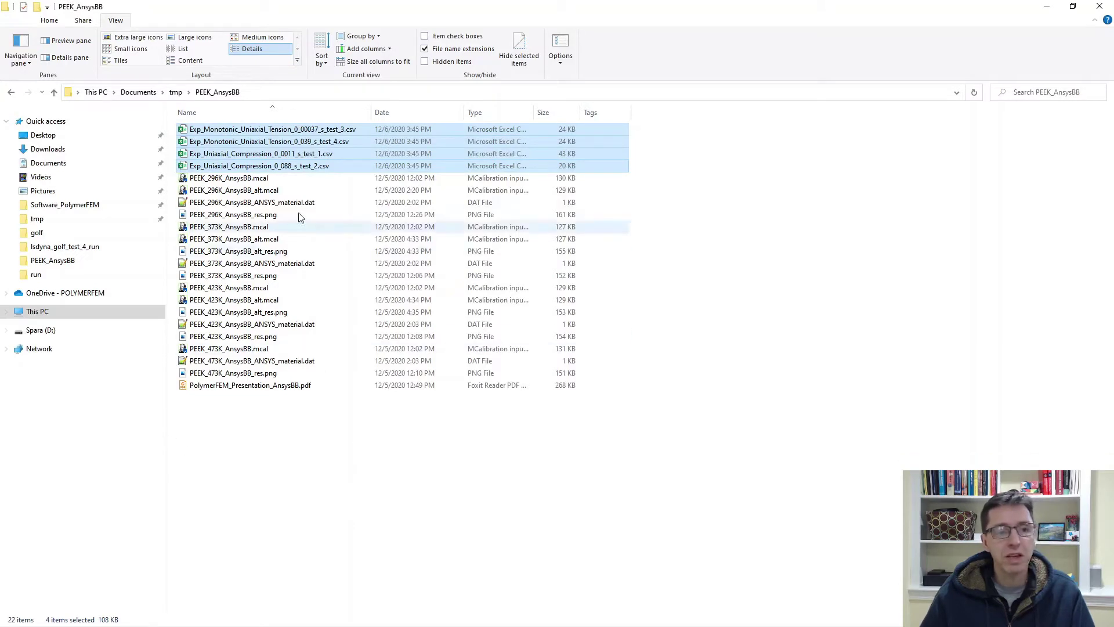
pyautogui.rightClick(313, 144)
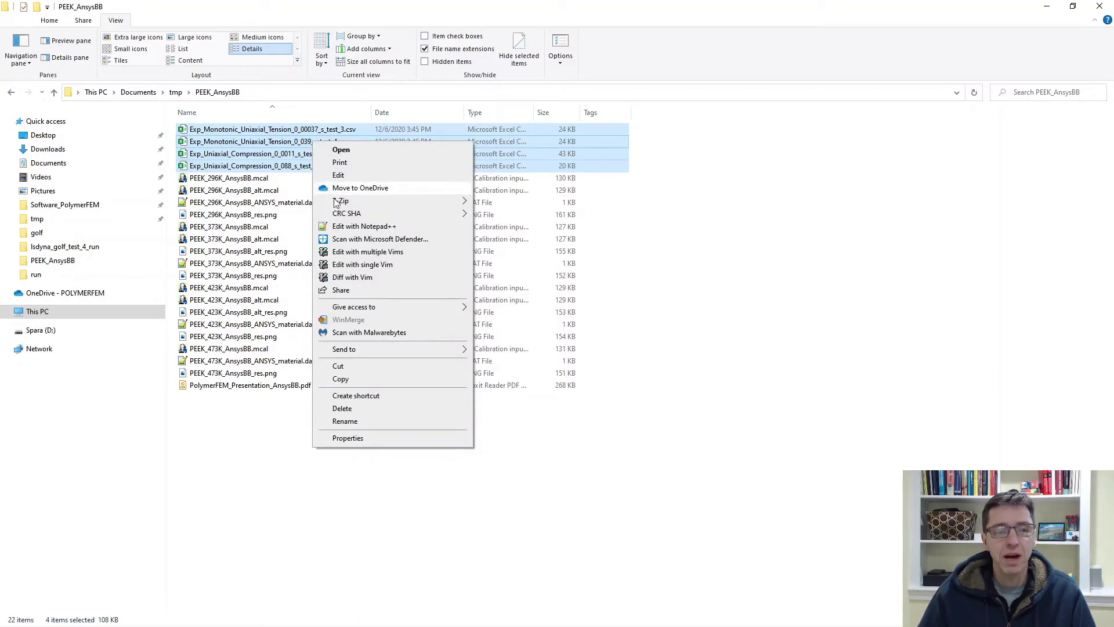
pyautogui.click(351, 227)
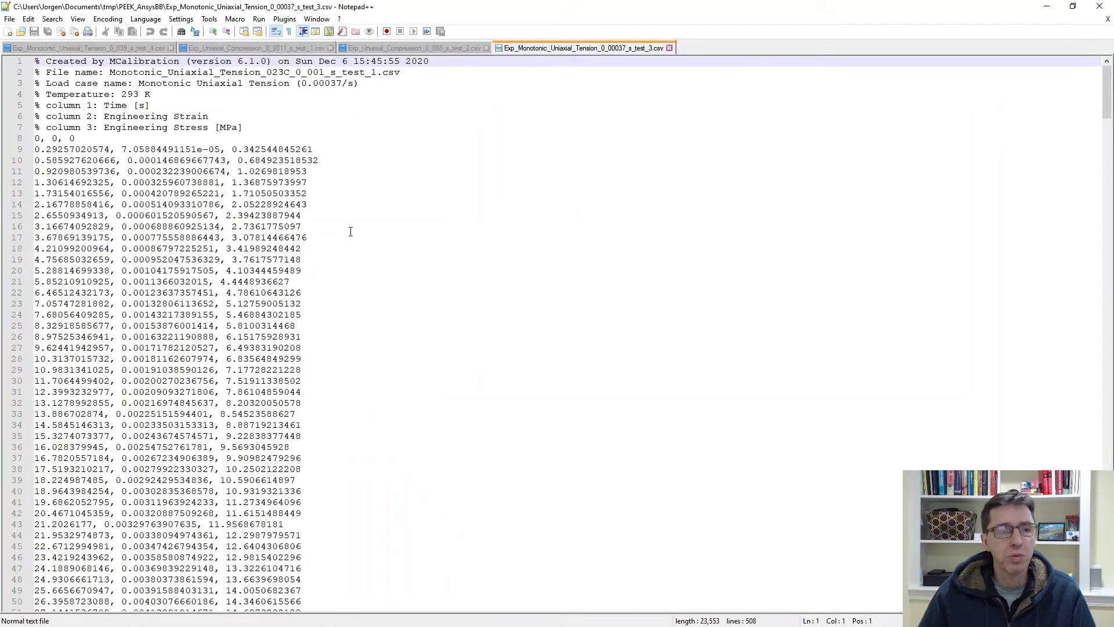
pyautogui.moveTo(101, 107); pyautogui.dragTo(208, 116)
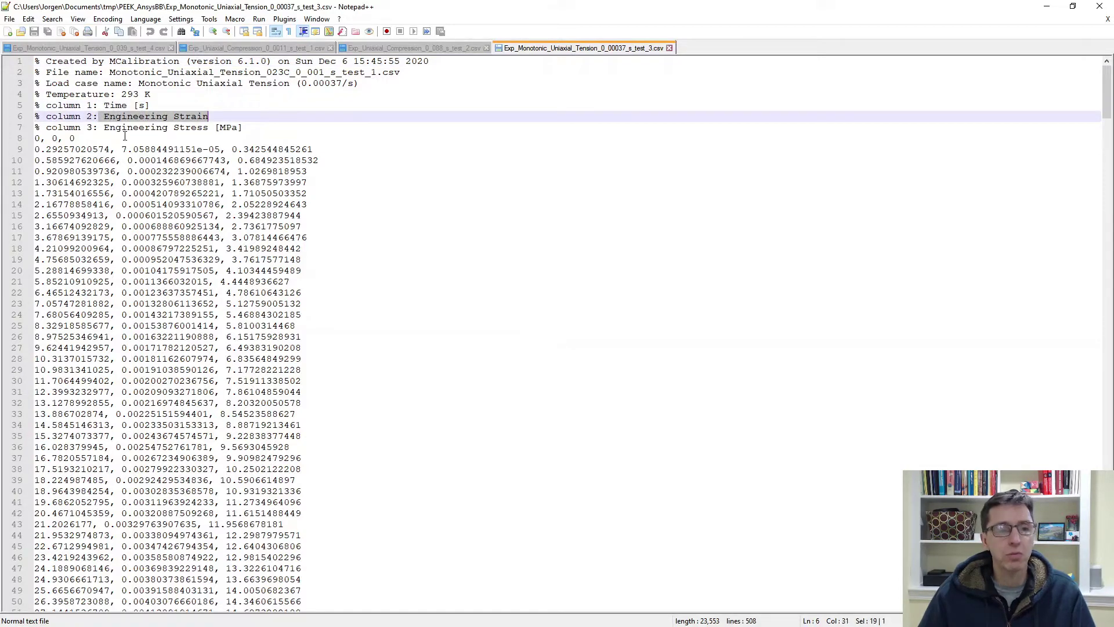
pyautogui.moveTo(100, 132); pyautogui.dragTo(242, 128)
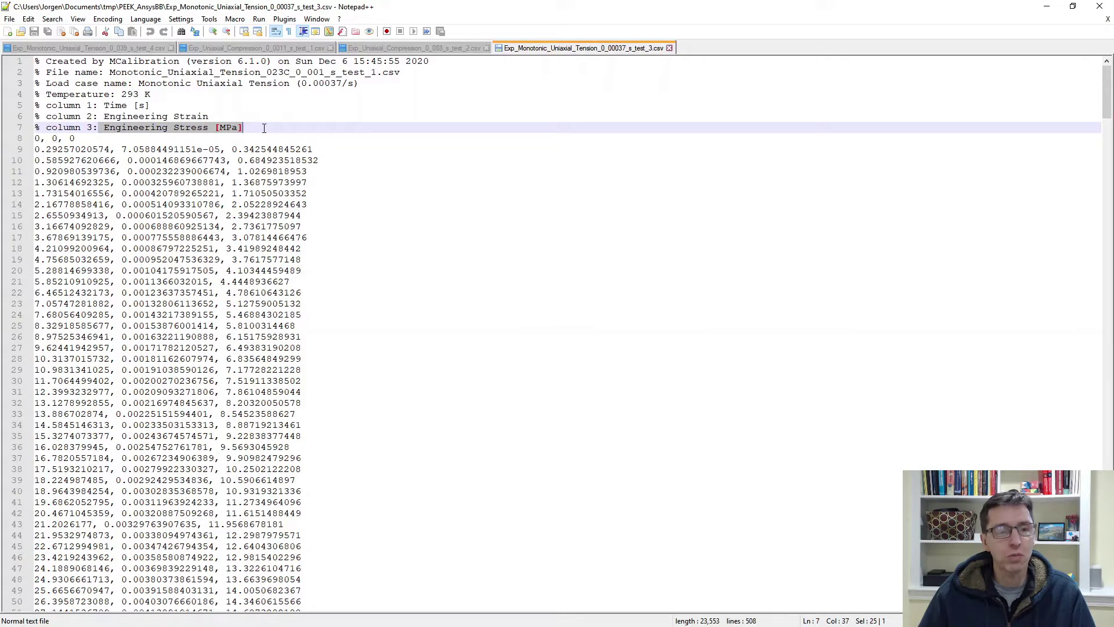
# Step: Close the four experimental data files and exit Notepad++
pyautogui.hotkey('ctrl', 'w')
pyautogui.hotkey('ctrl', 'w')
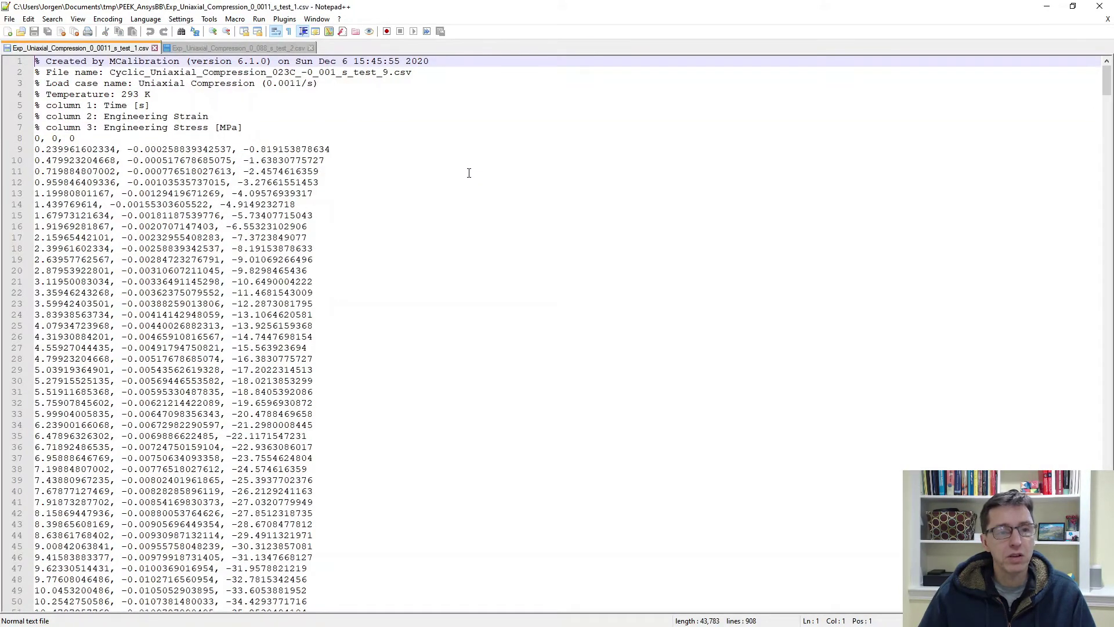
pyautogui.hotkey('ctrl', 'w')
pyautogui.hotkey('ctrl', 'w')
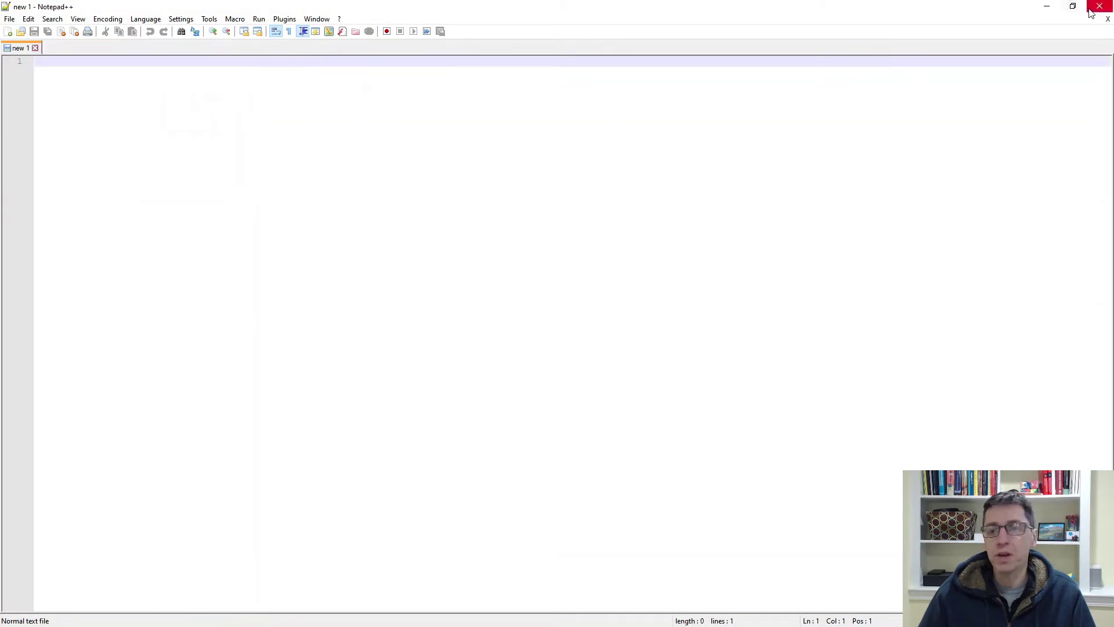
pyautogui.click(1091, 13)
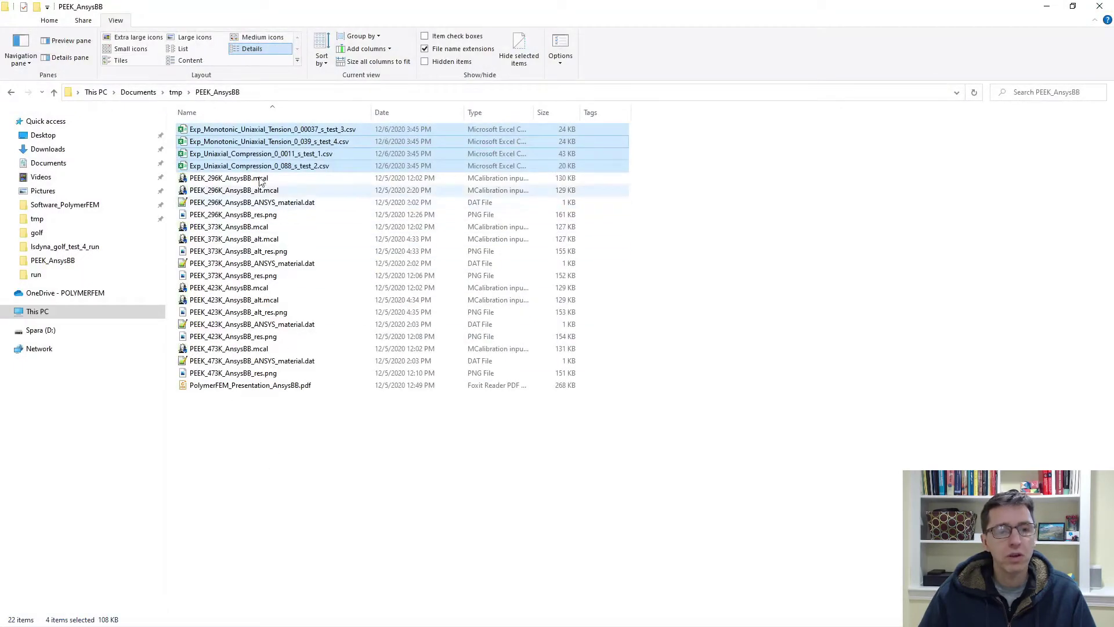
# Step: Copy the four selected tension and compression CSV files and paste them into MCalibration as experimental load cases
pyautogui.rightClick(216, 142)
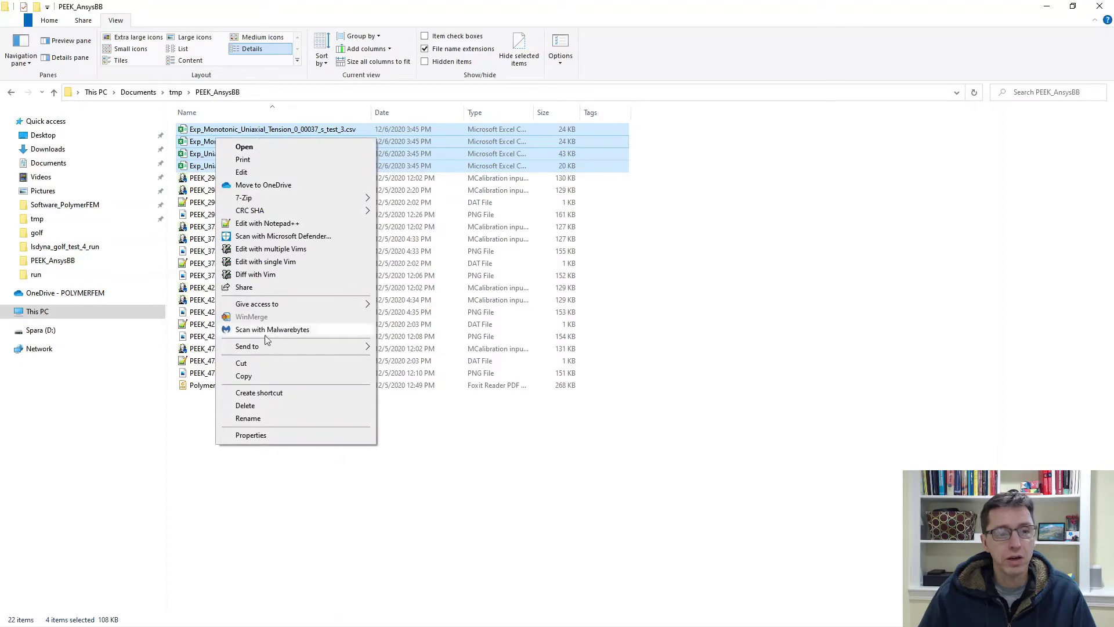
pyautogui.click(258, 376)
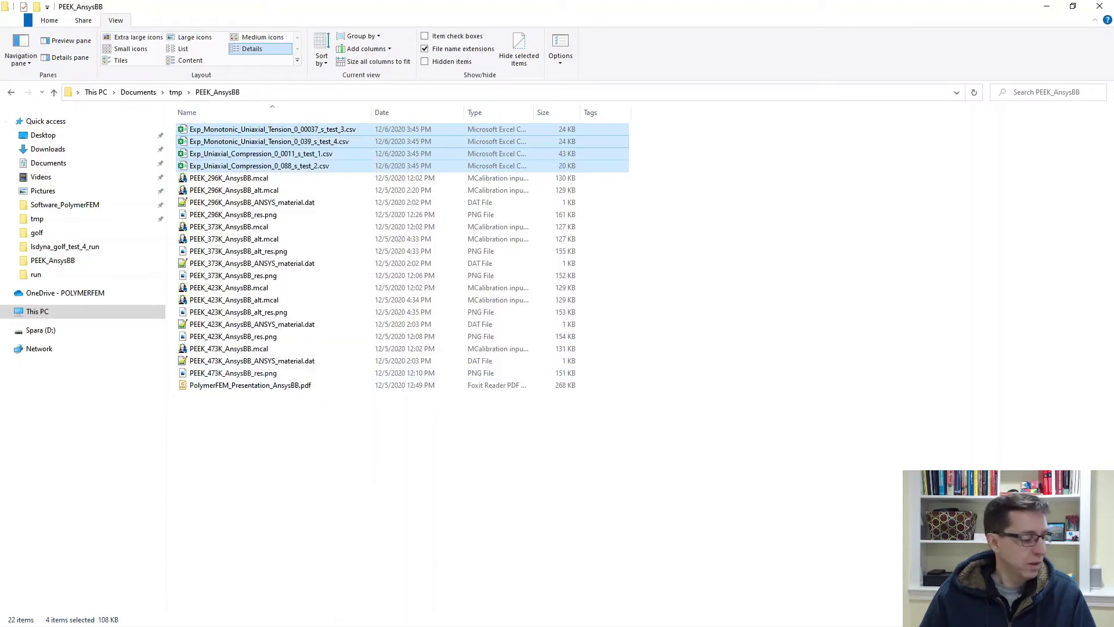
pyautogui.hotkey('alt', 'Tab')
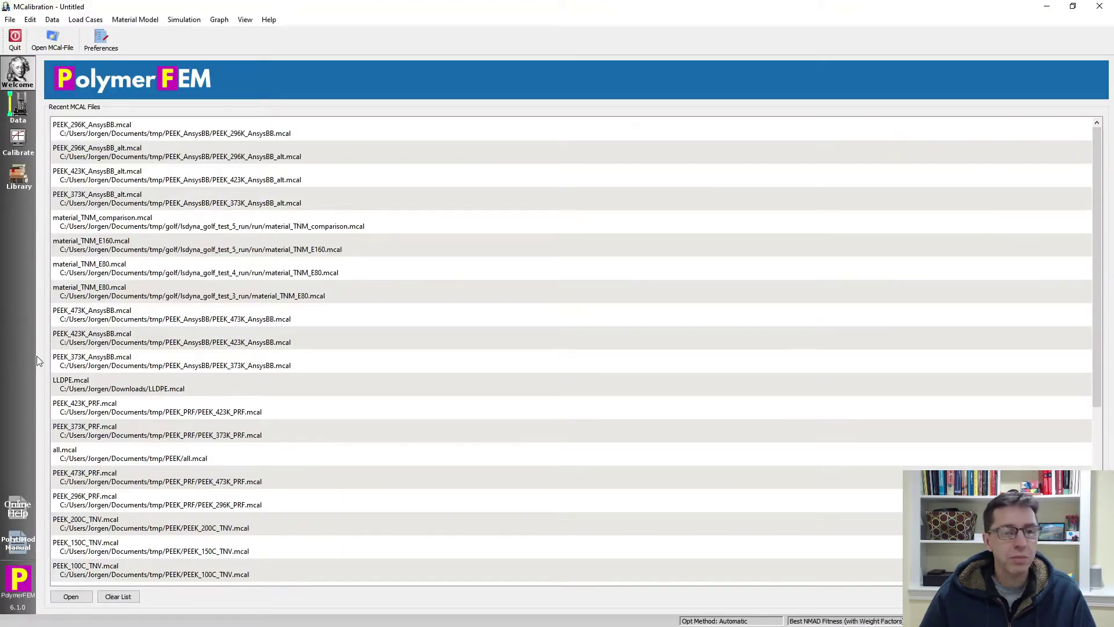
pyautogui.click(29, 20)
pyautogui.click(42, 48)
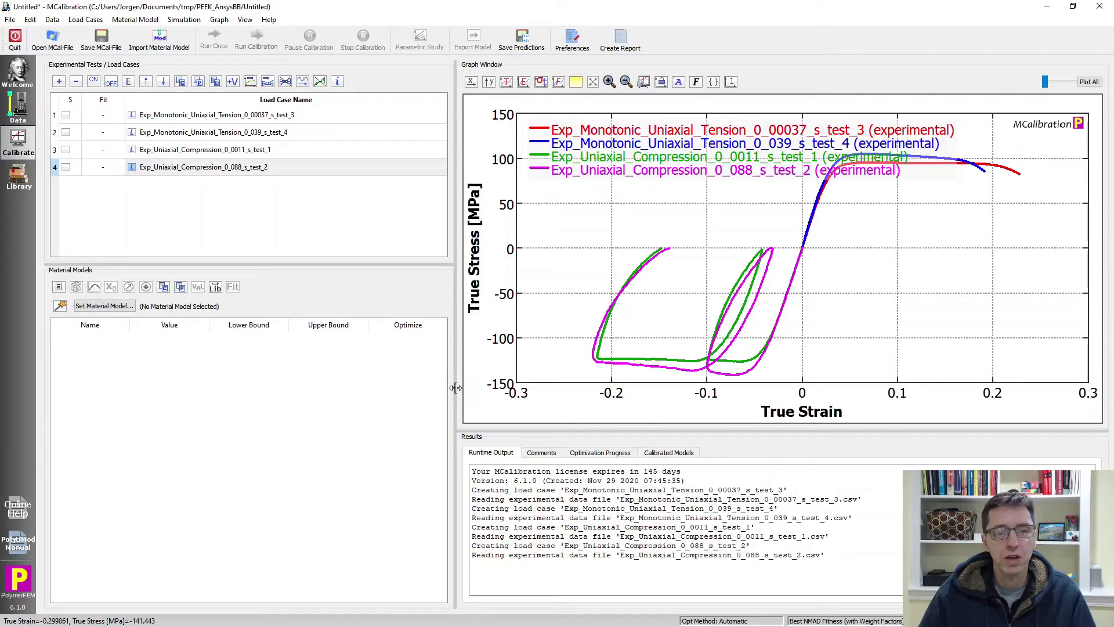
# Step: Set the material model to ANSYS-Bergstrom-Boyce from the ANSYS Models group
pyautogui.click(111, 311)
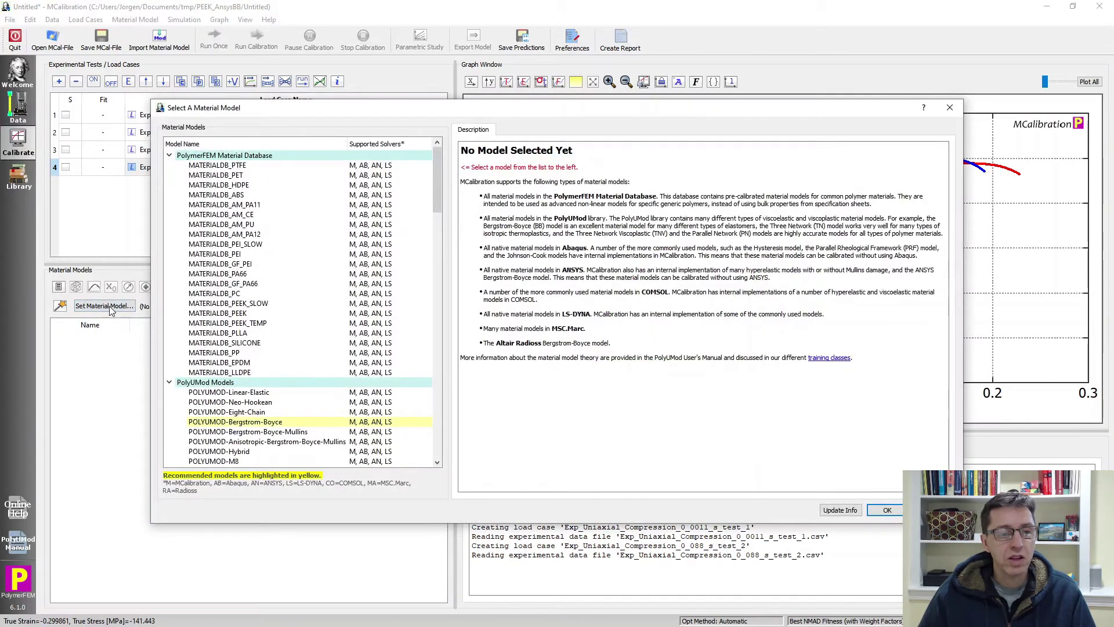
pyautogui.scroll(-8, 264, 330)
pyautogui.scroll(-12, 264, 329)
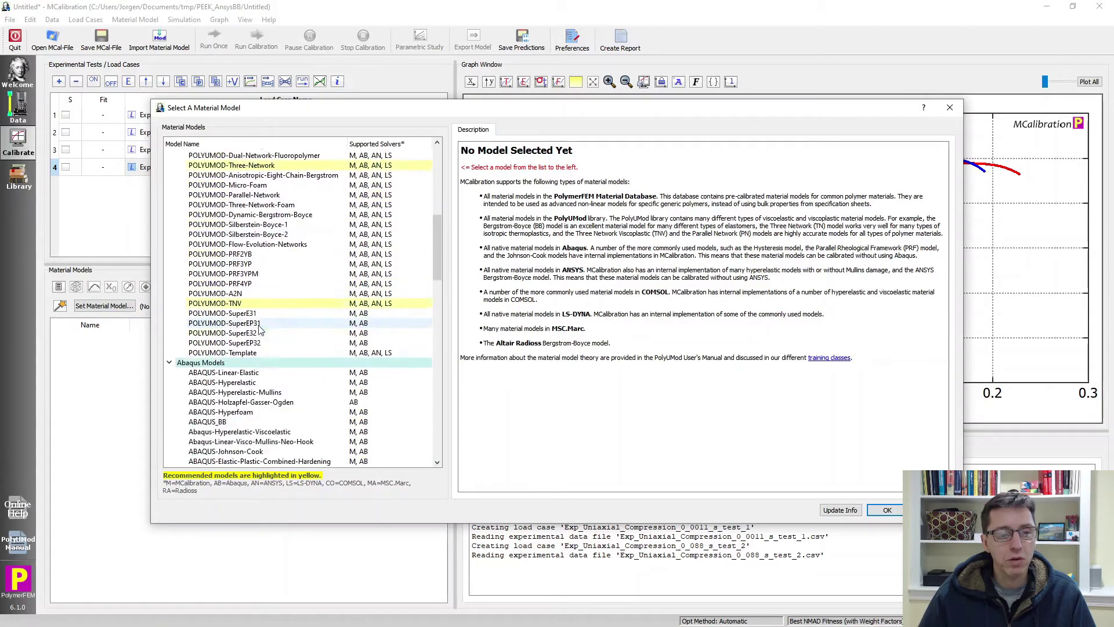
pyautogui.scroll(-7, 208, 283)
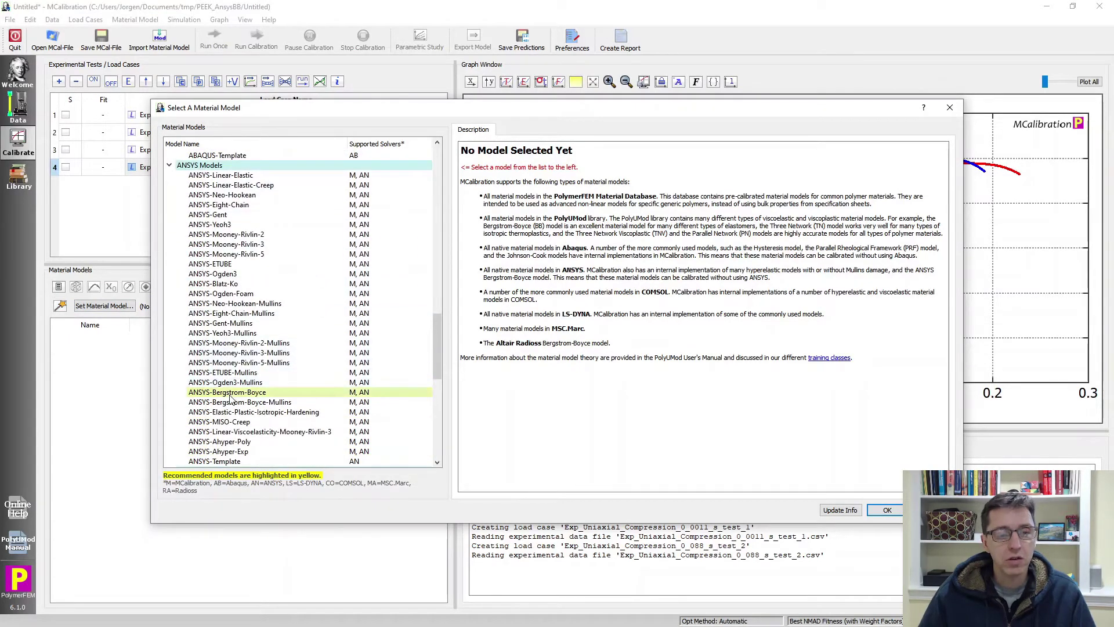
pyautogui.click(230, 394)
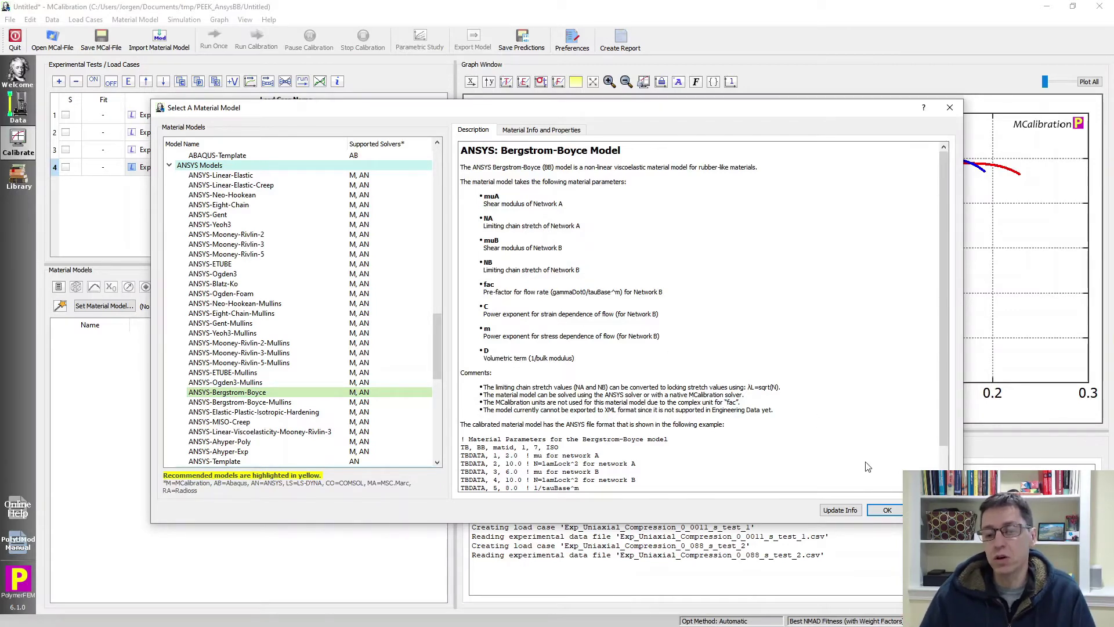
pyautogui.click(887, 507)
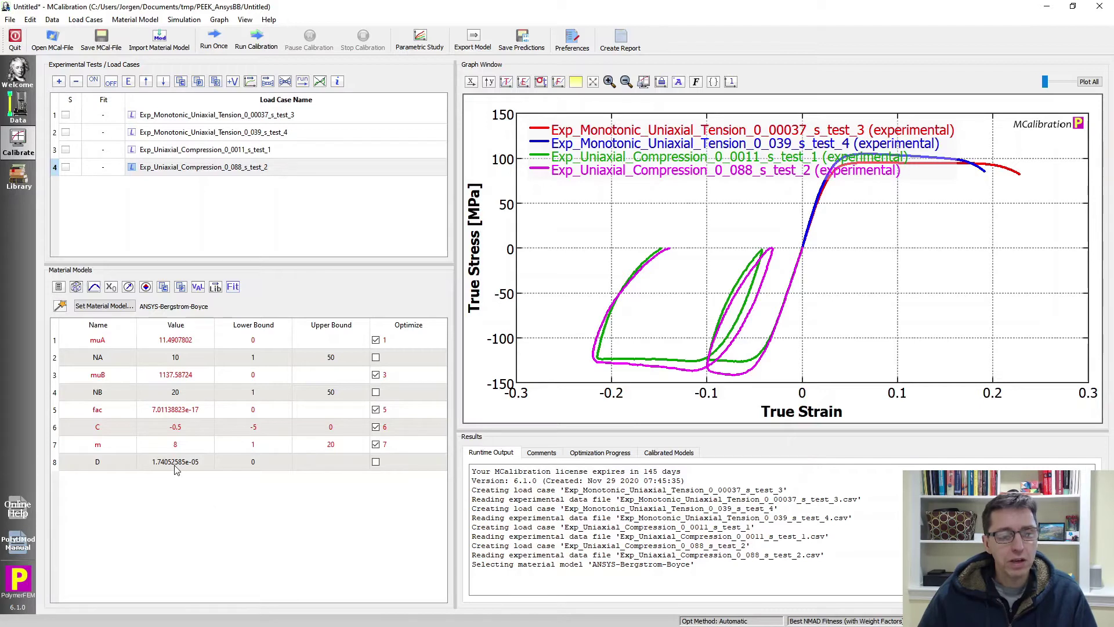
# Step: Check the model's D parameter and add a Poisson's Ratio load case with an experimental Poisson's ratio of 0.4 at 0.001 engineering strain
pyautogui.click(118, 469)
pyautogui.click(153, 470)
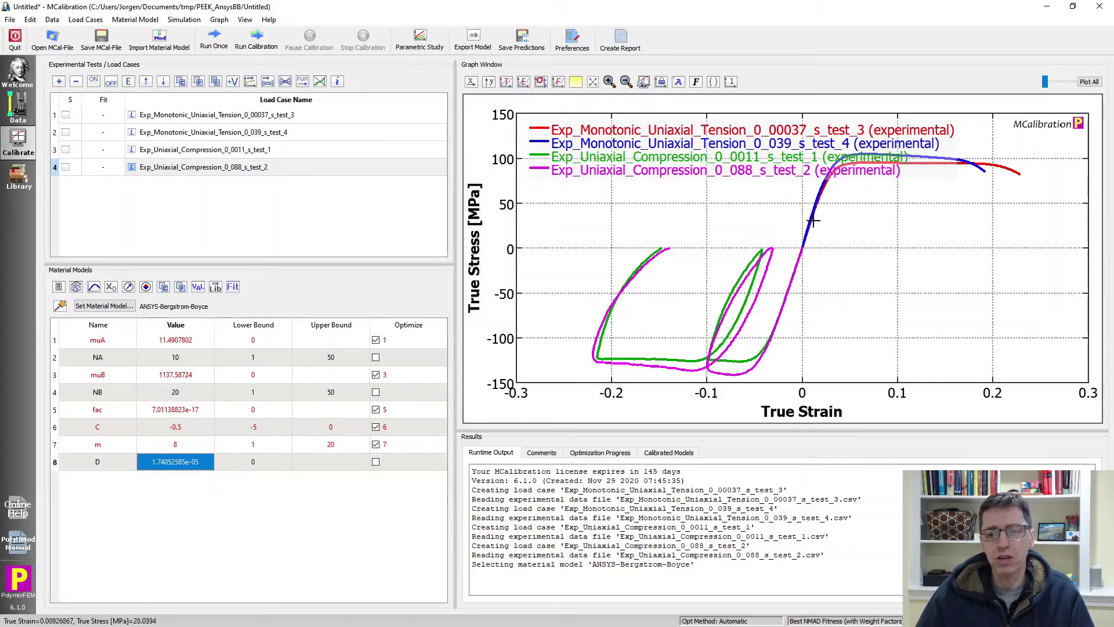
pyautogui.click(327, 225)
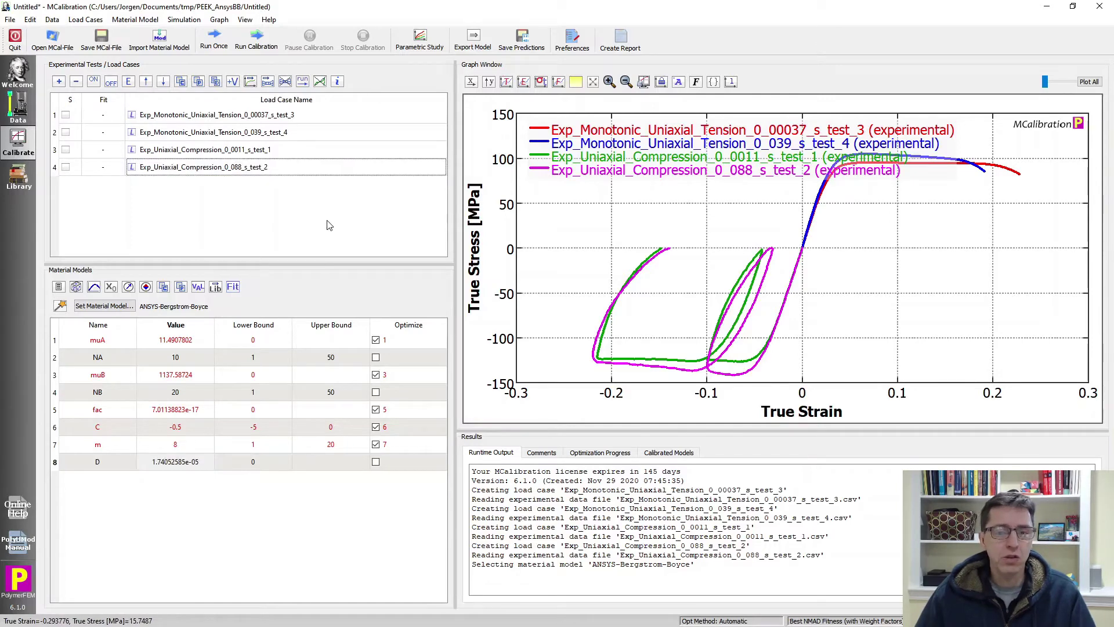
pyautogui.click(59, 82)
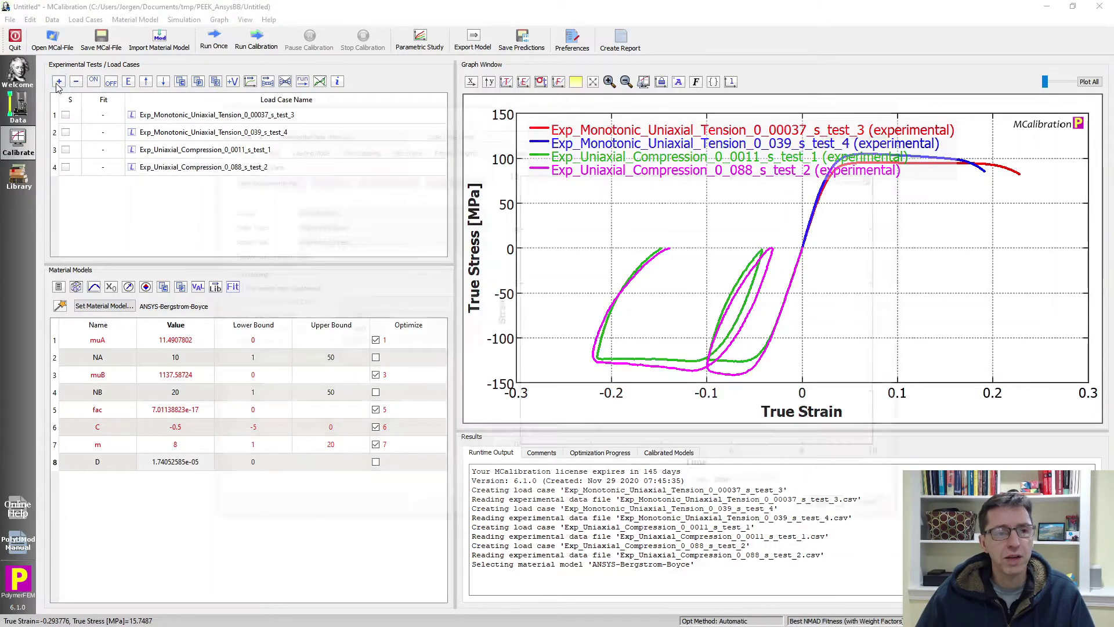
pyautogui.click(294, 131)
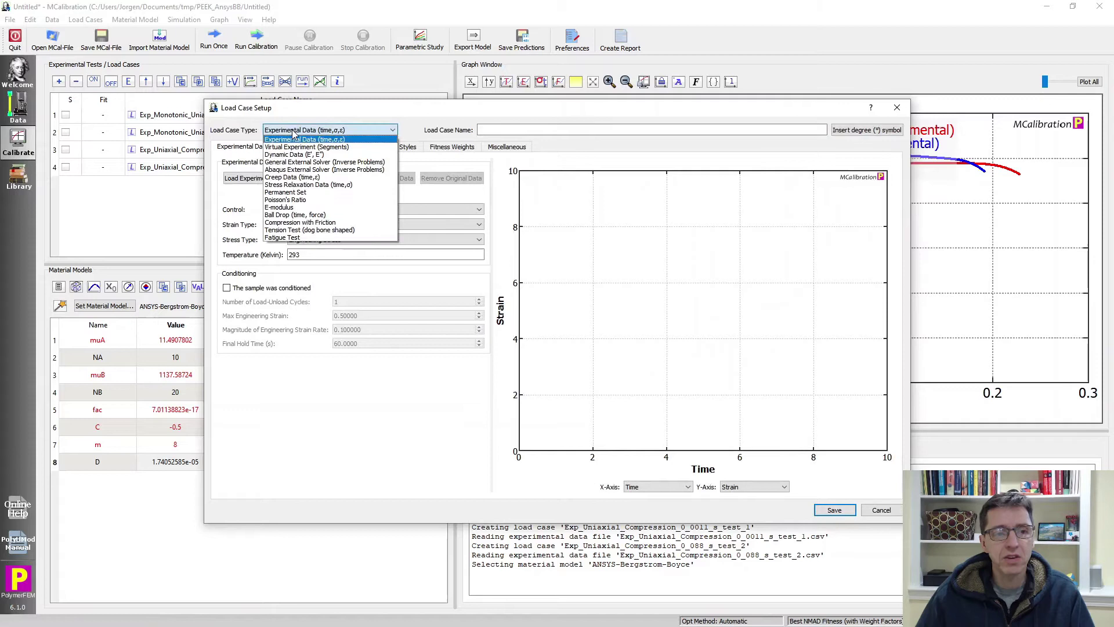
pyautogui.click(293, 200)
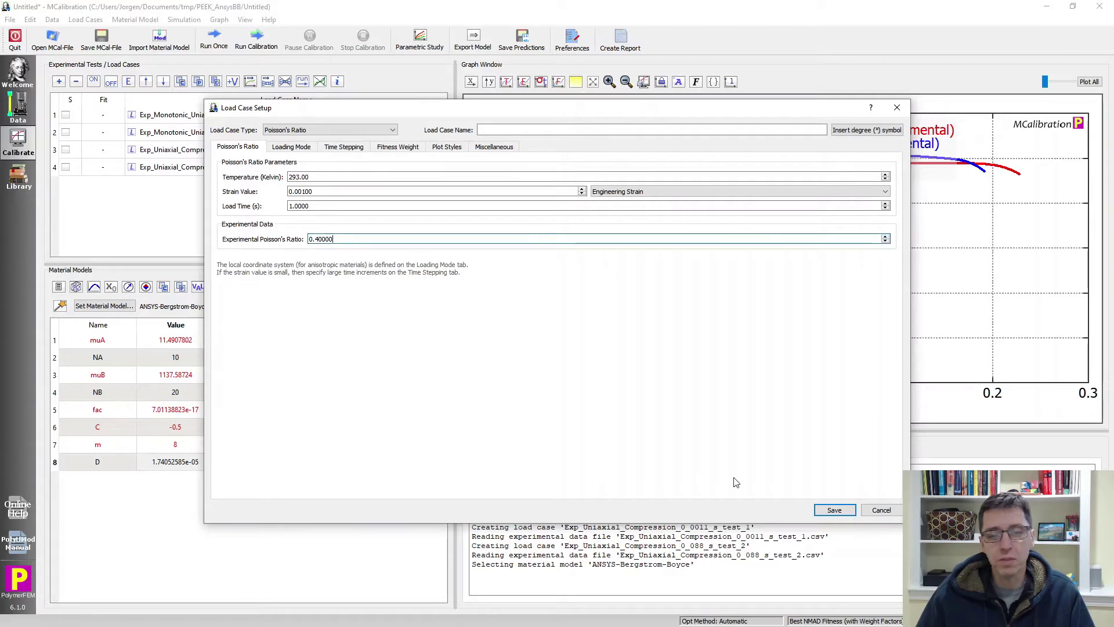
pyautogui.click(834, 514)
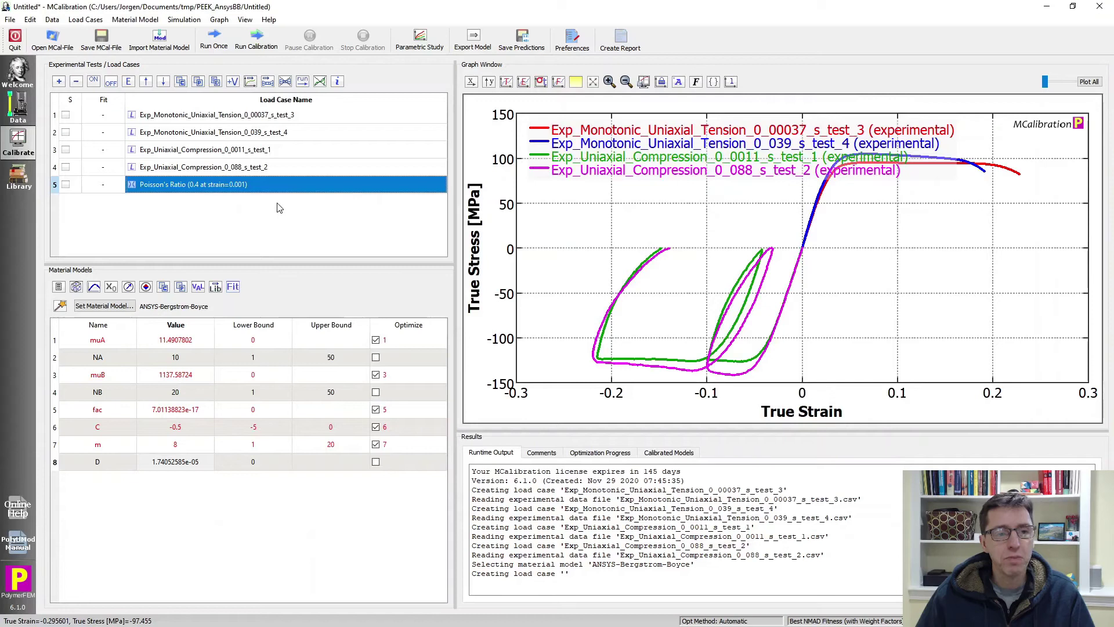
# Step: Include the D parameter among the optimized parameters of the ANSYS-Bergstrom-Boyce model
pyautogui.click(181, 461)
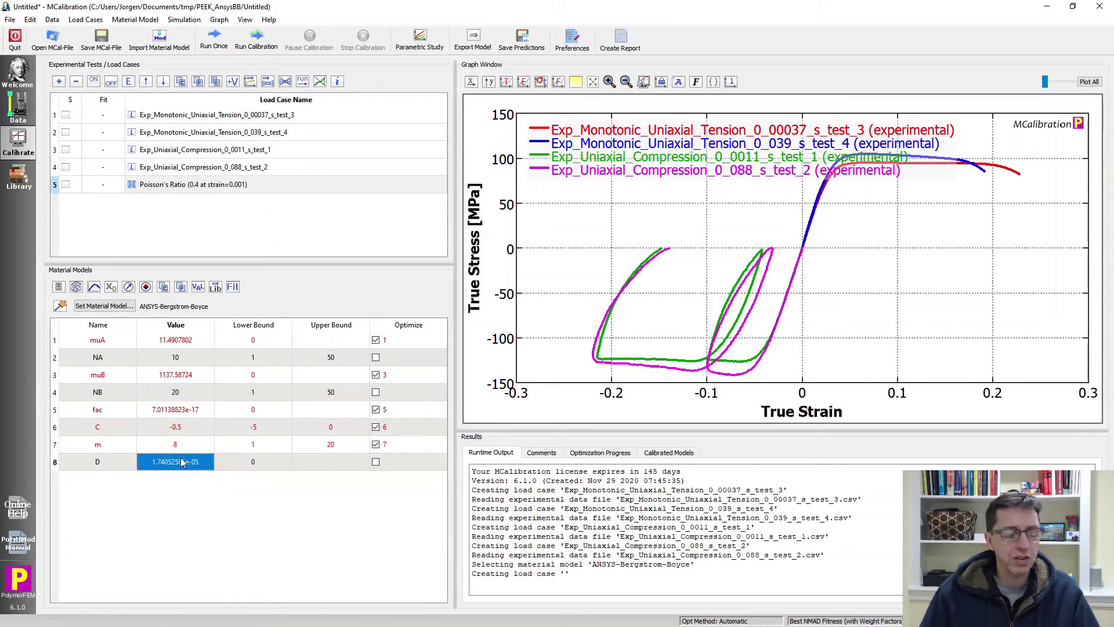
pyautogui.click(376, 462)
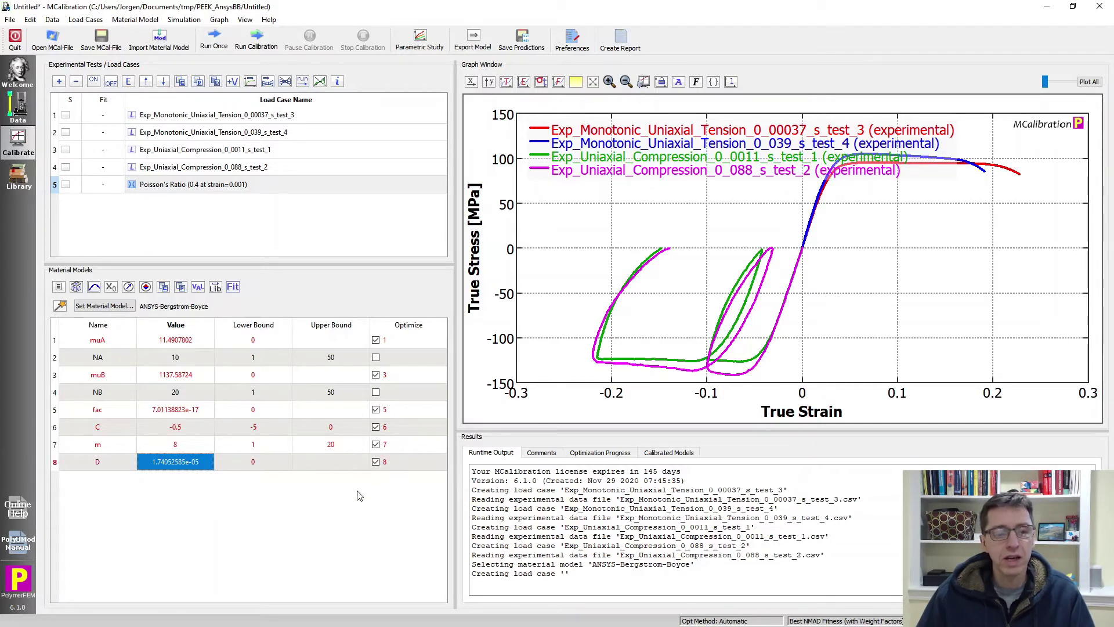
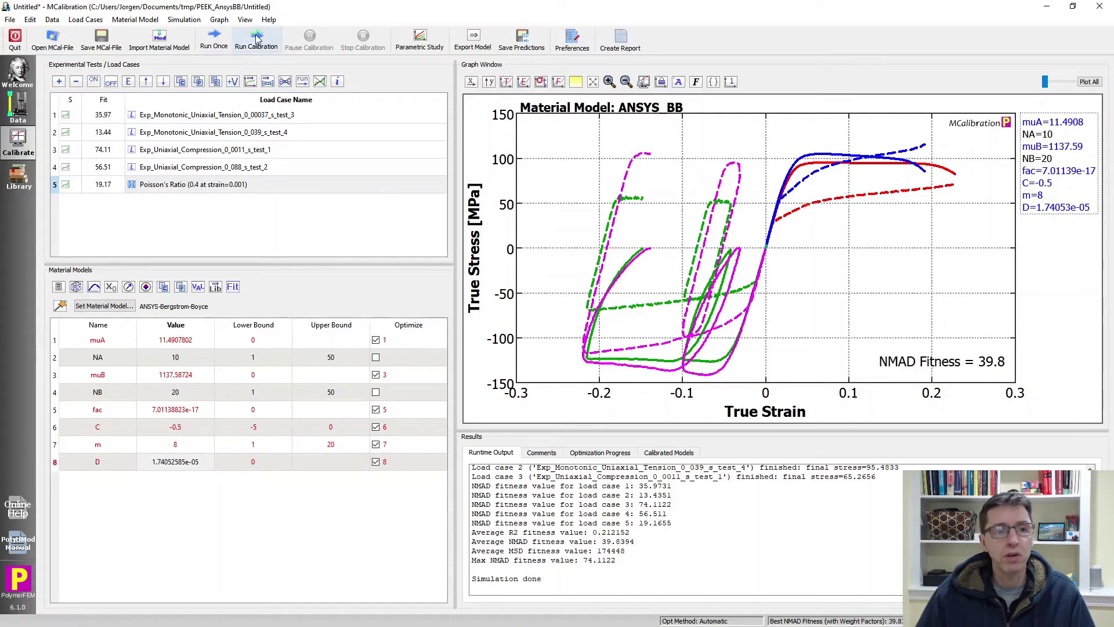
pyautogui.click(214, 220)
# Step: Open the calibration project PEEK_296K_AnsysBB_alt.mcal without saving the current calibration
pyautogui.click(54, 40)
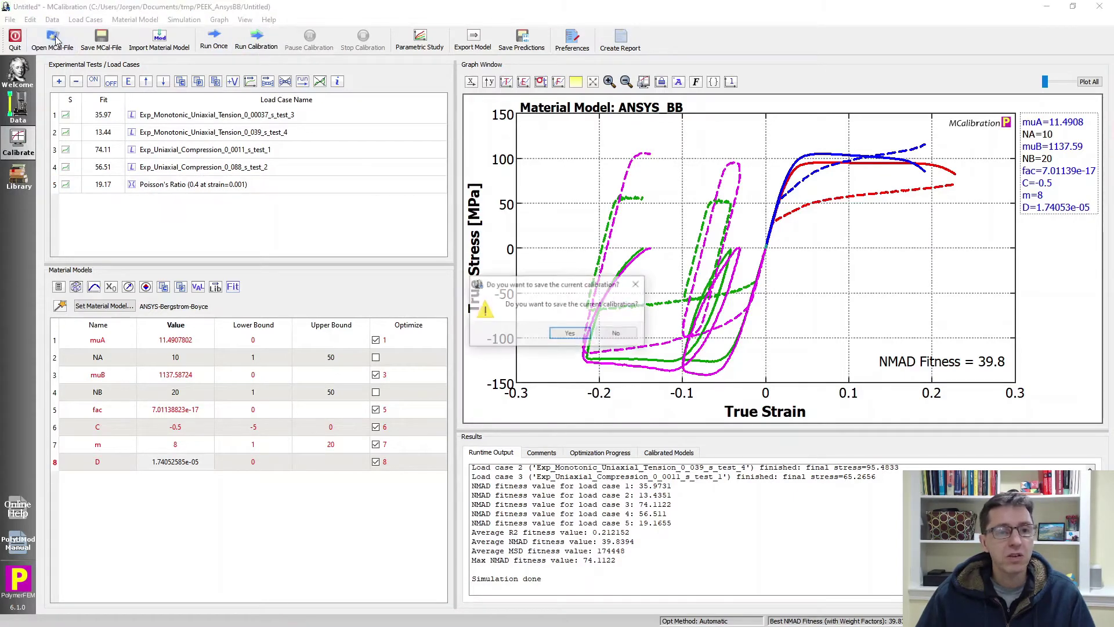
pyautogui.click(617, 335)
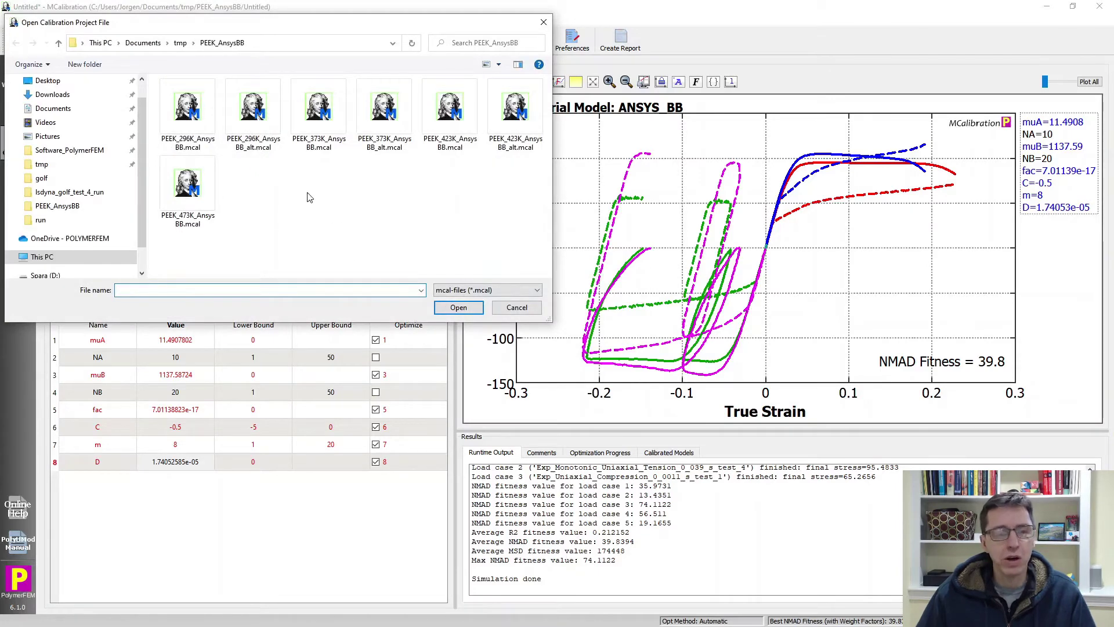
pyautogui.click(258, 129)
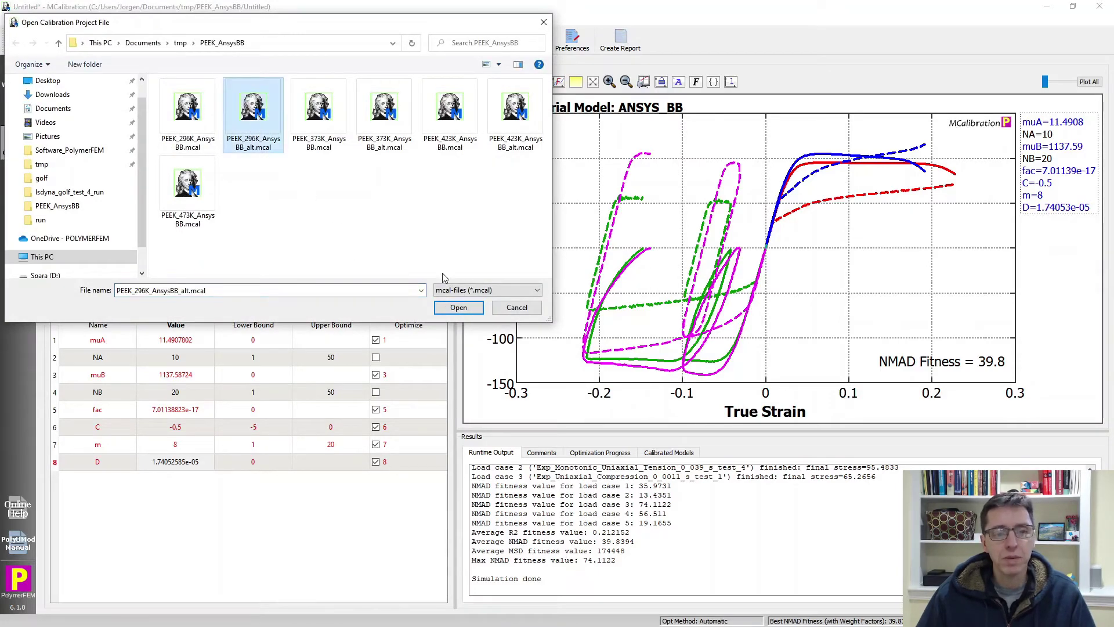
pyautogui.click(458, 308)
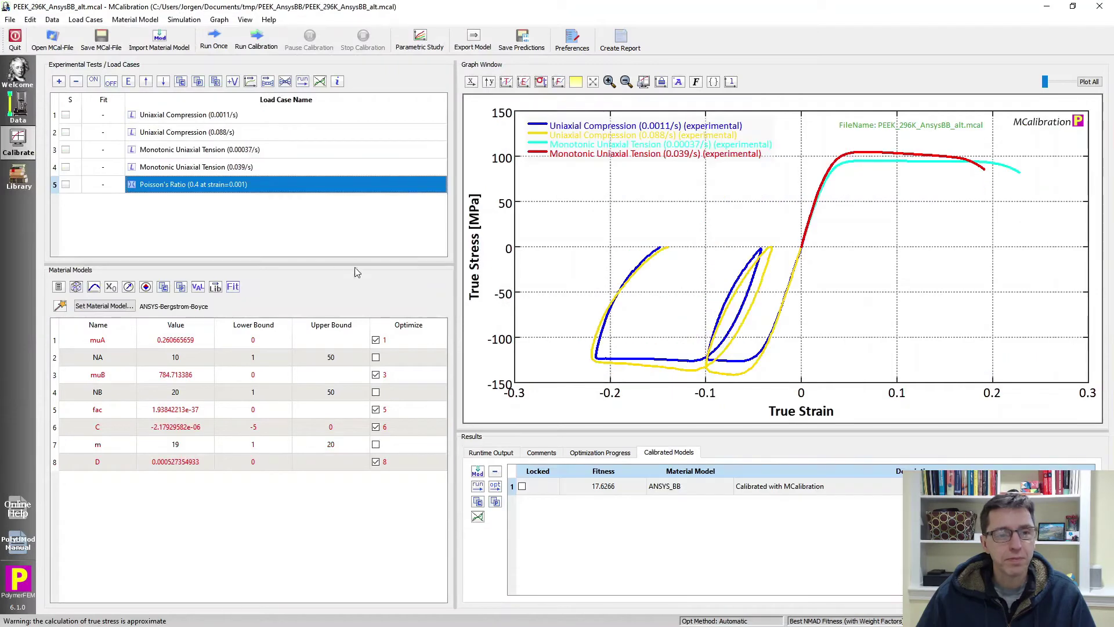
pyautogui.click(278, 204)
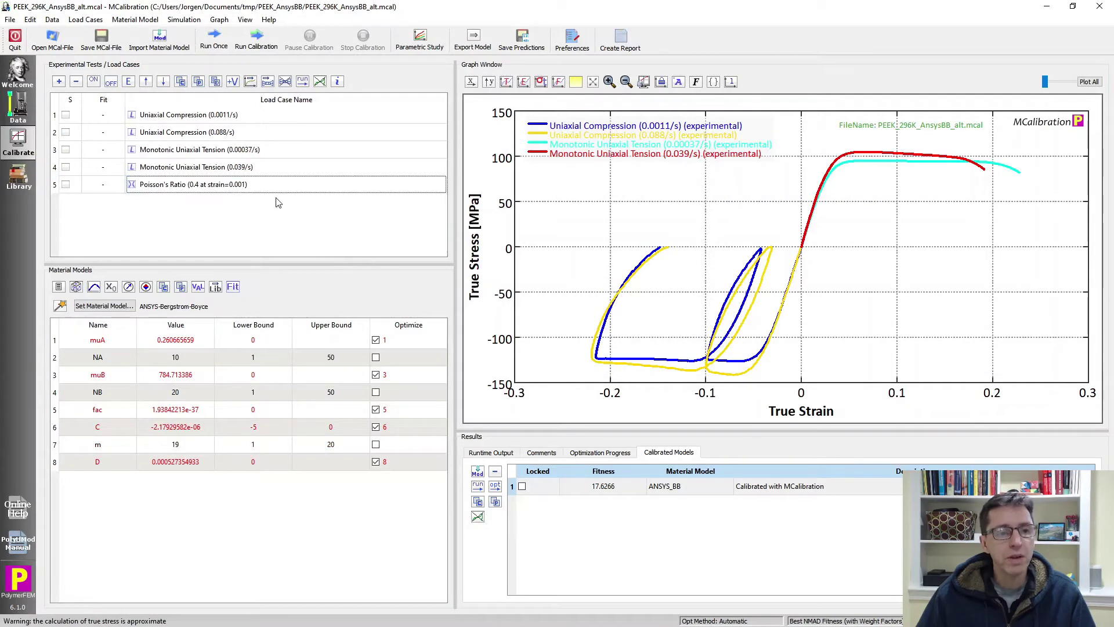
# Step: Run all load cases once and examine the small-strain region around the origin of the stress-strain plot
pyautogui.click(211, 46)
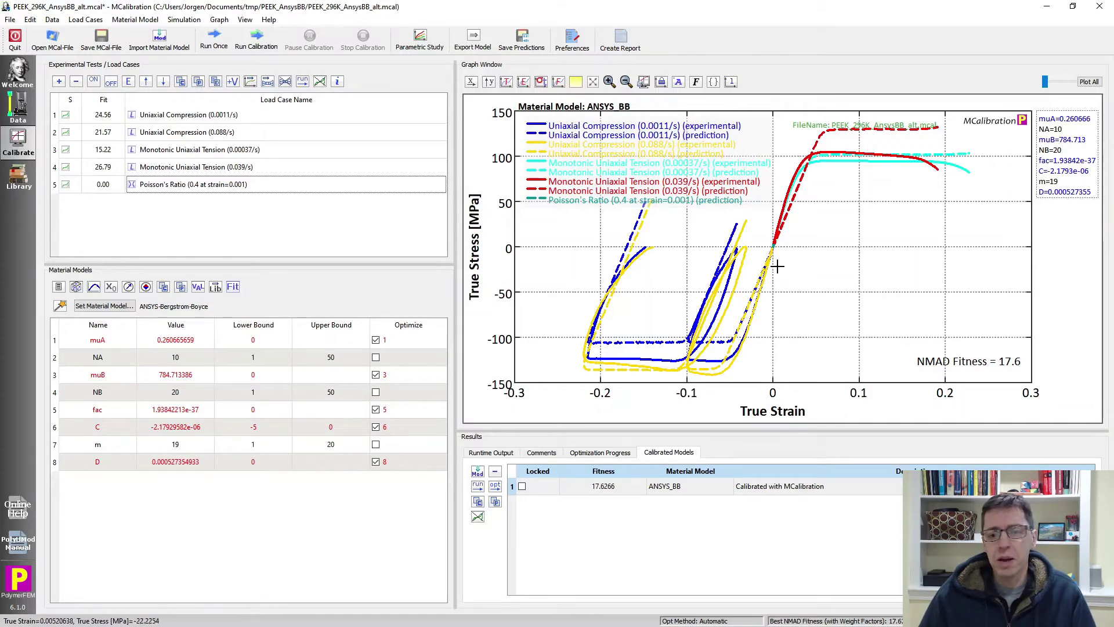
pyautogui.moveTo(814, 185); pyautogui.dragTo(739, 320)
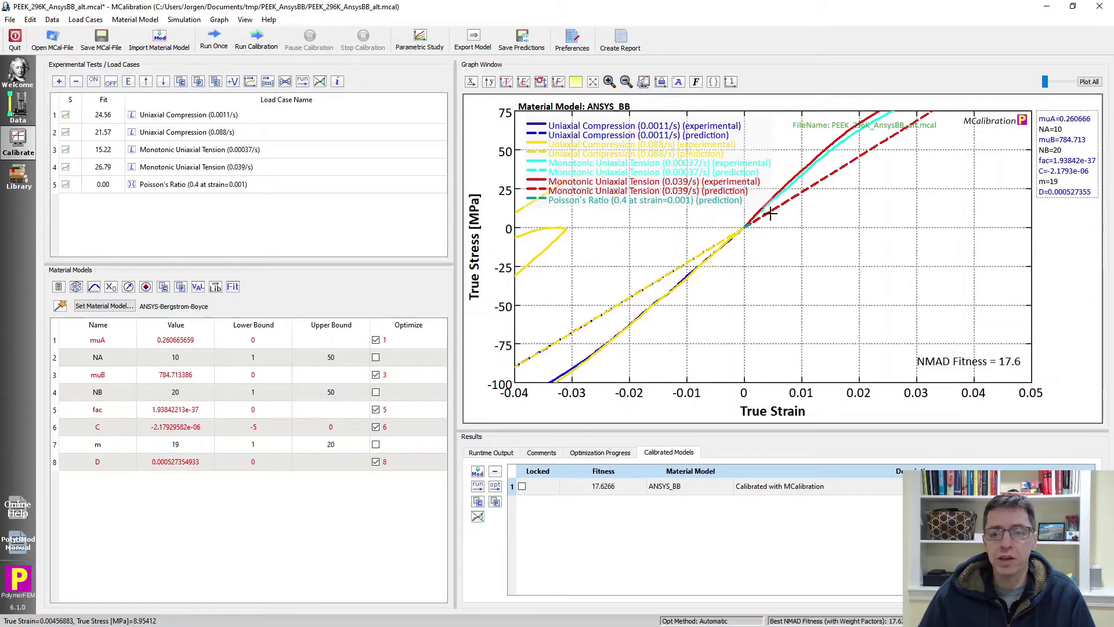
pyautogui.click(593, 82)
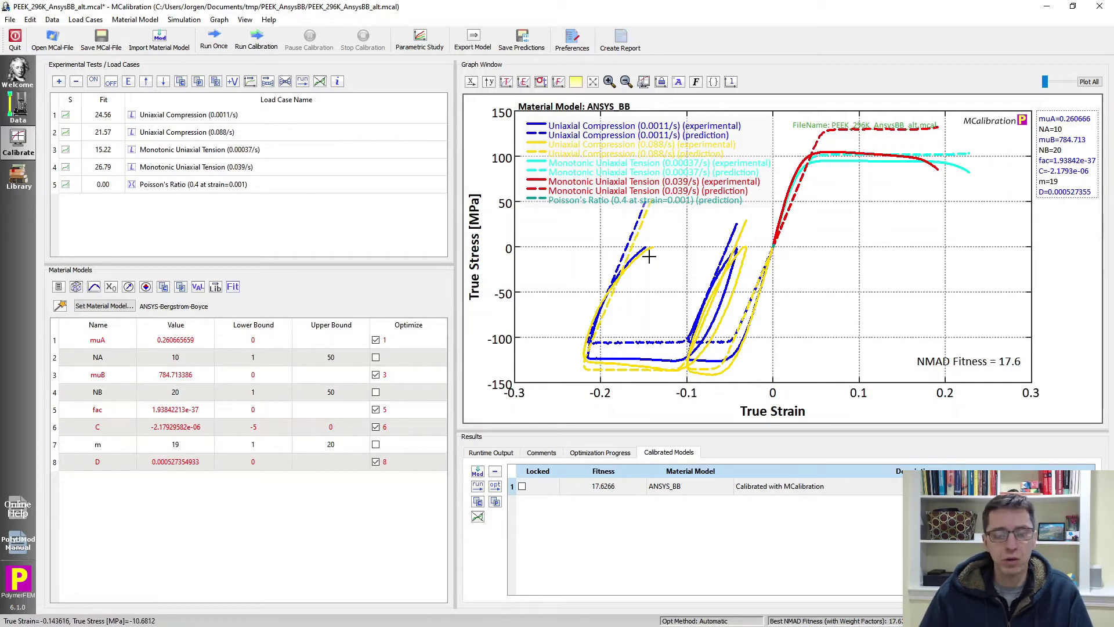
pyautogui.click(309, 232)
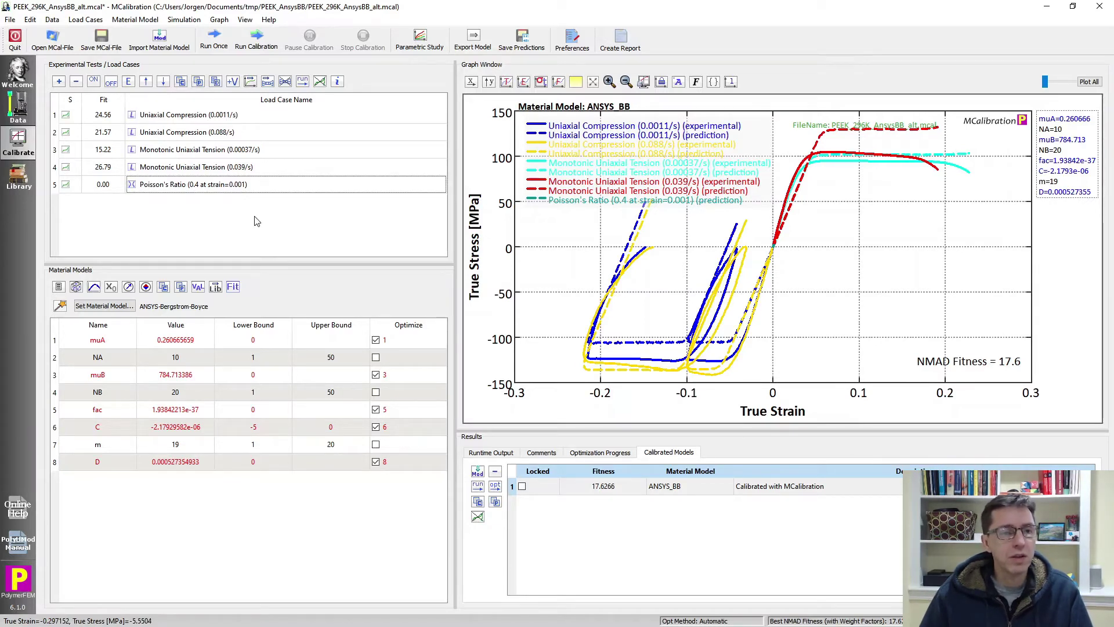
# Step: Open the calibration project PEEK_296K_AnsysBB.mcal without saving the current calibration
pyautogui.click(52, 39)
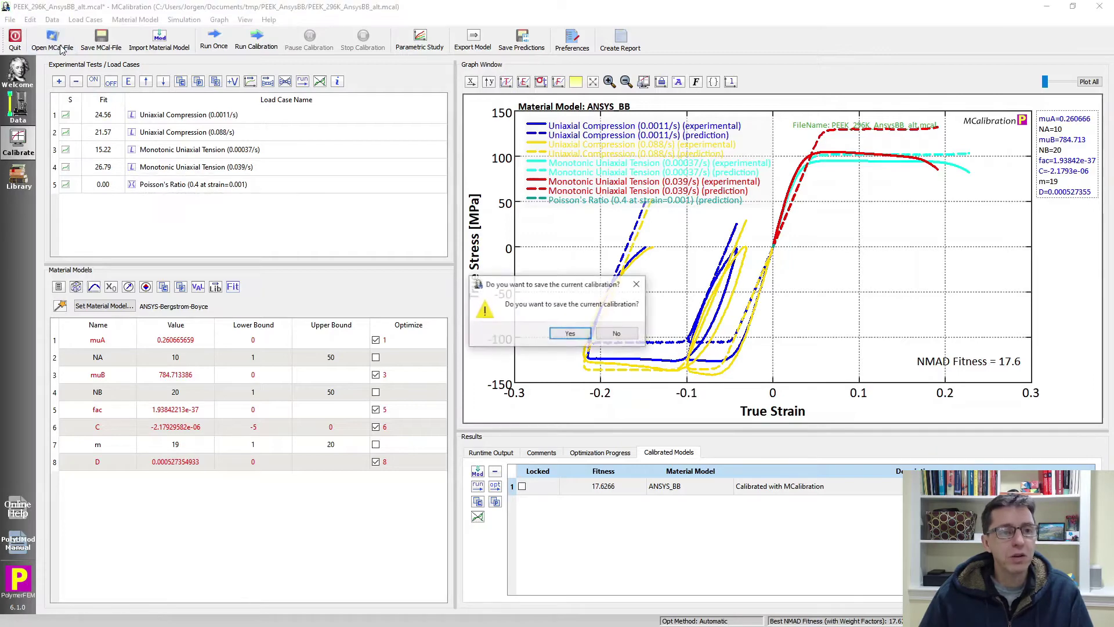
pyautogui.click(617, 335)
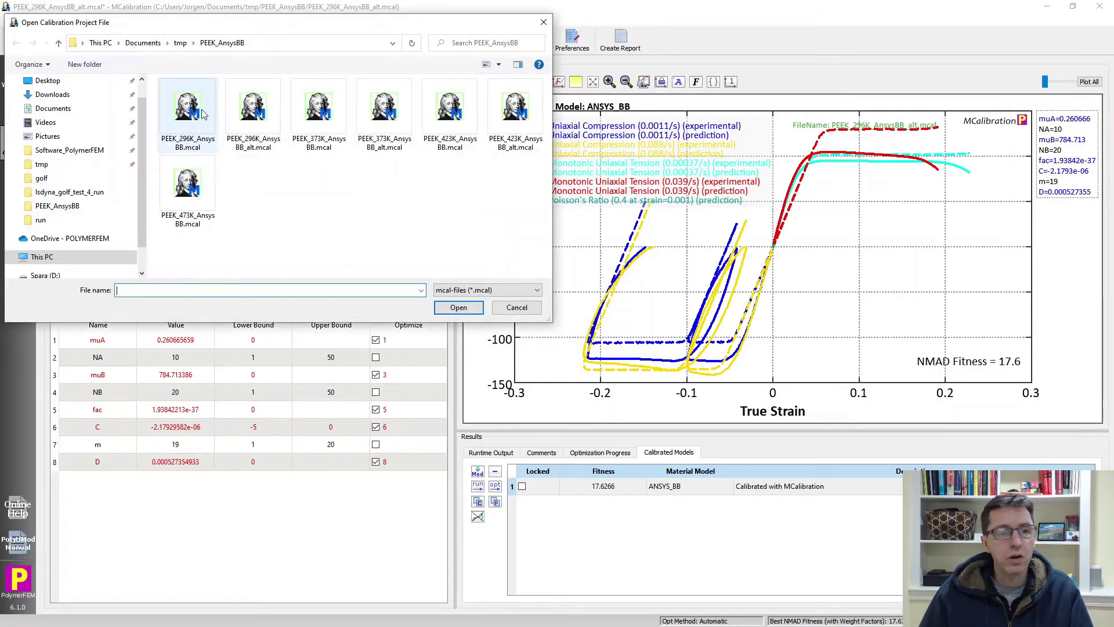
pyautogui.doubleClick(193, 103)
pyautogui.click(305, 244)
# Step: Review the Young's Modulus load case's type and experimental modulus setting, and close its setup without saving
pyautogui.click(234, 208)
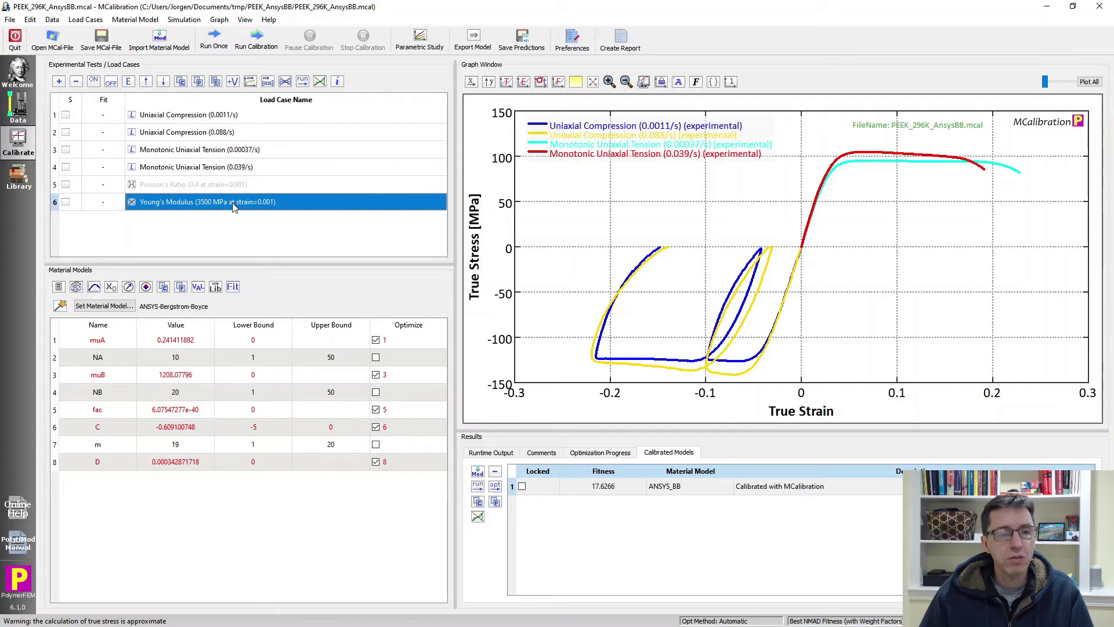
pyautogui.doubleClick(234, 207)
pyautogui.click(288, 130)
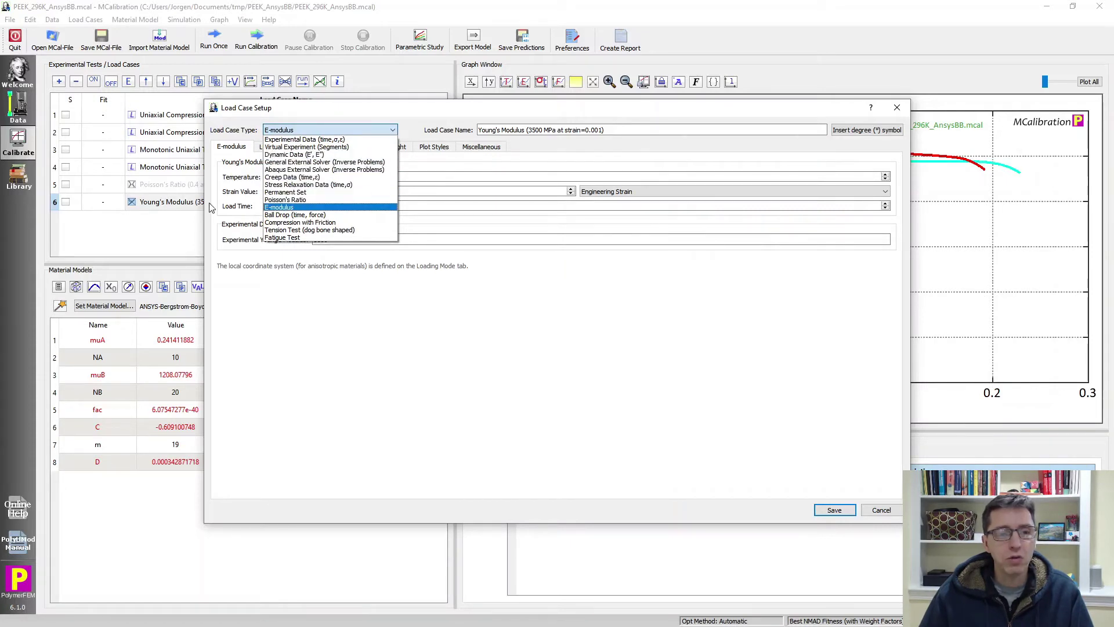
pyautogui.click(185, 227)
pyautogui.moveTo(336, 236); pyautogui.dragTo(301, 246)
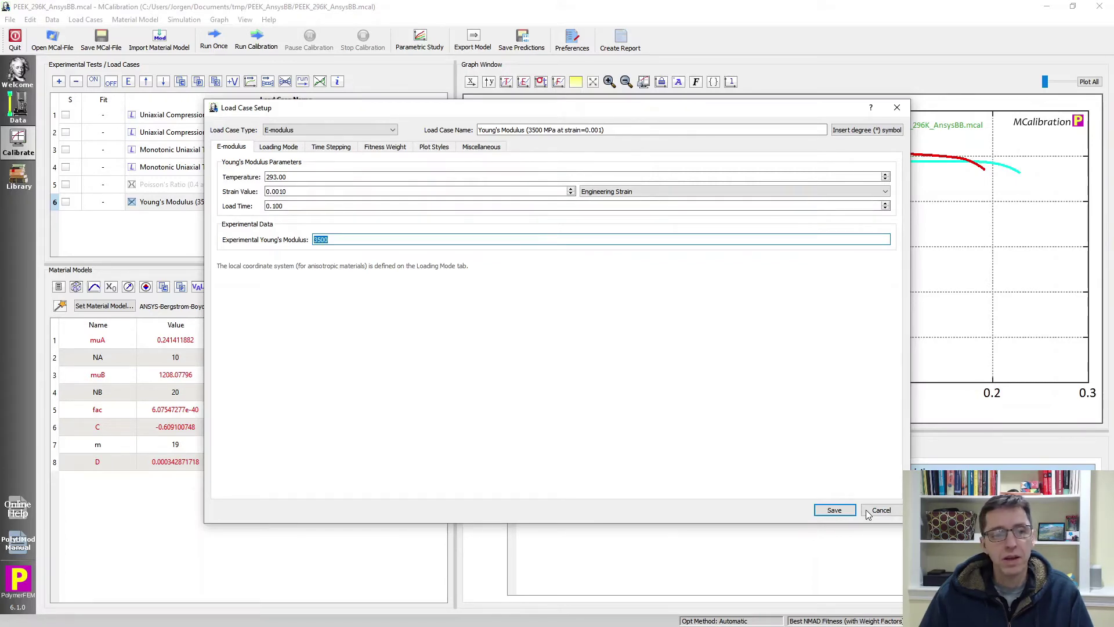
pyautogui.press('Escape')
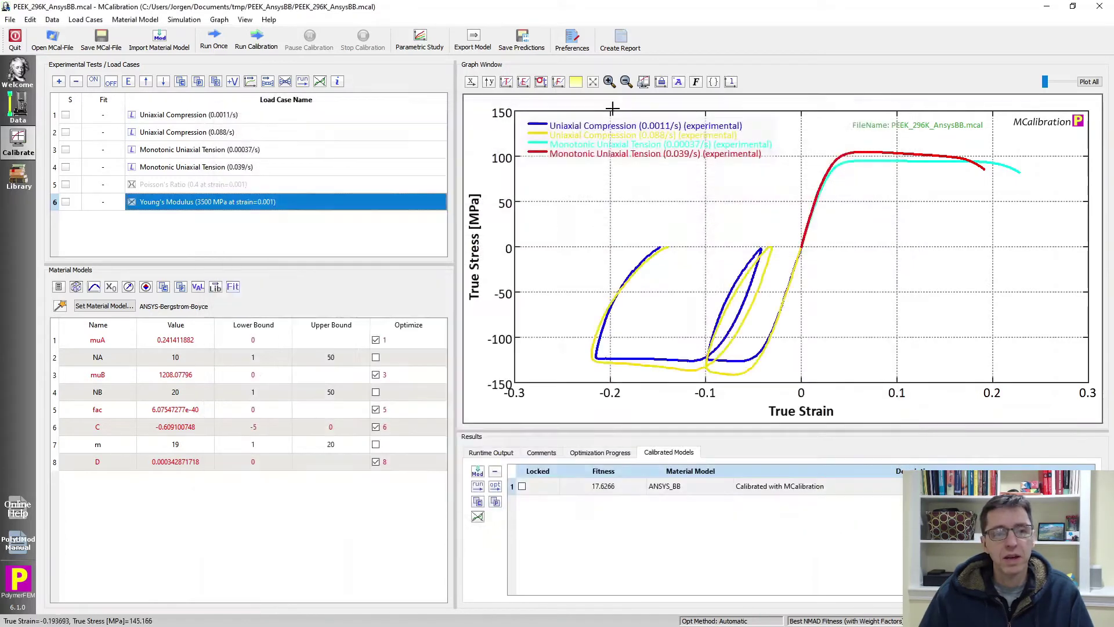
# Step: Deactivate the Young's Modulus load case and run the remaining active load cases once
pyautogui.click(348, 231)
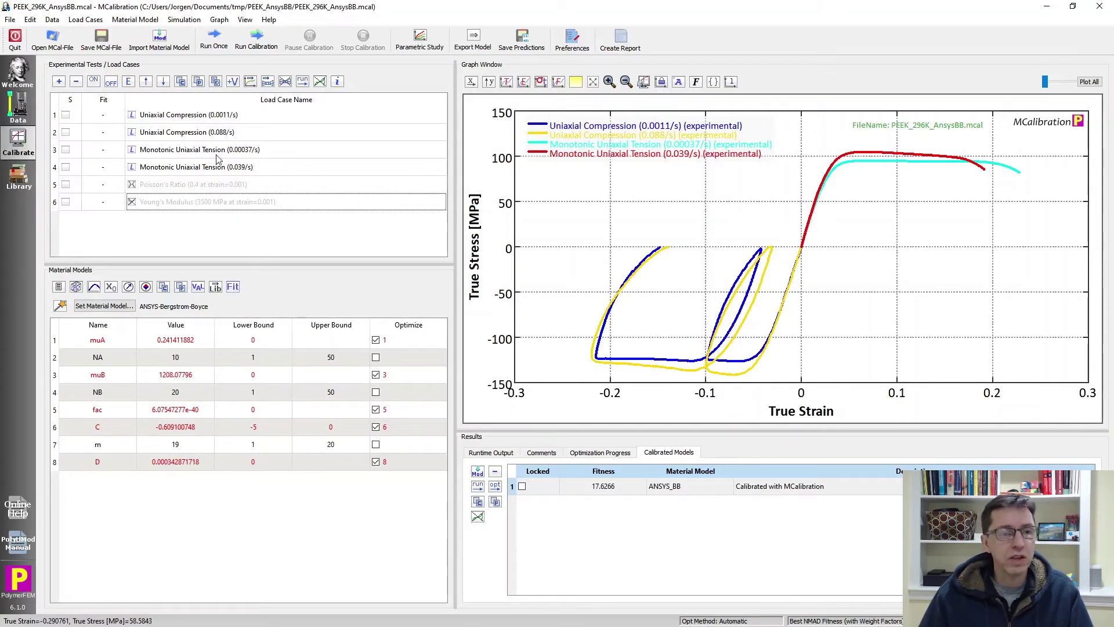
pyautogui.click(214, 41)
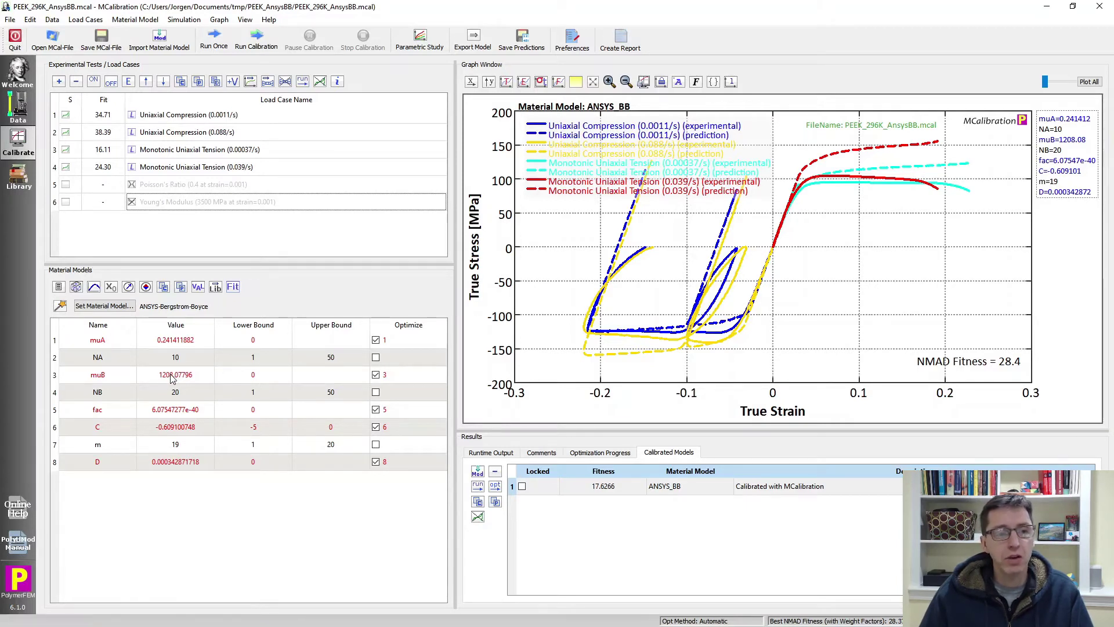
# Step: Reactivate the Poisson's Ratio and Young's Modulus load cases and check the Young's Modulus entry's details
pyautogui.moveTo(191, 185); pyautogui.dragTo(192, 201)
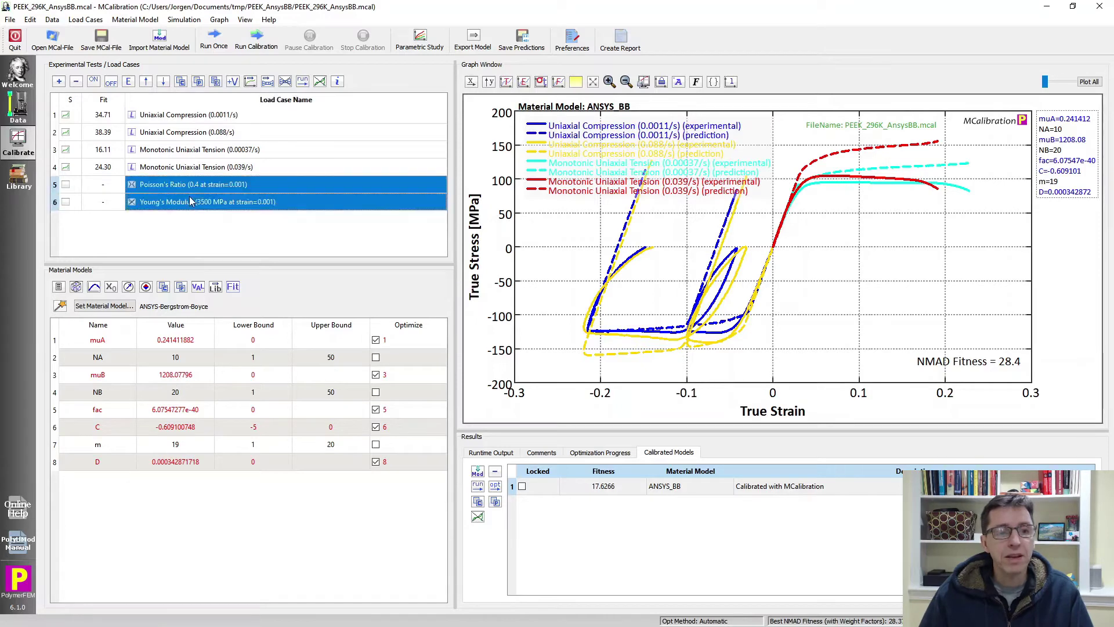
pyautogui.click(210, 221)
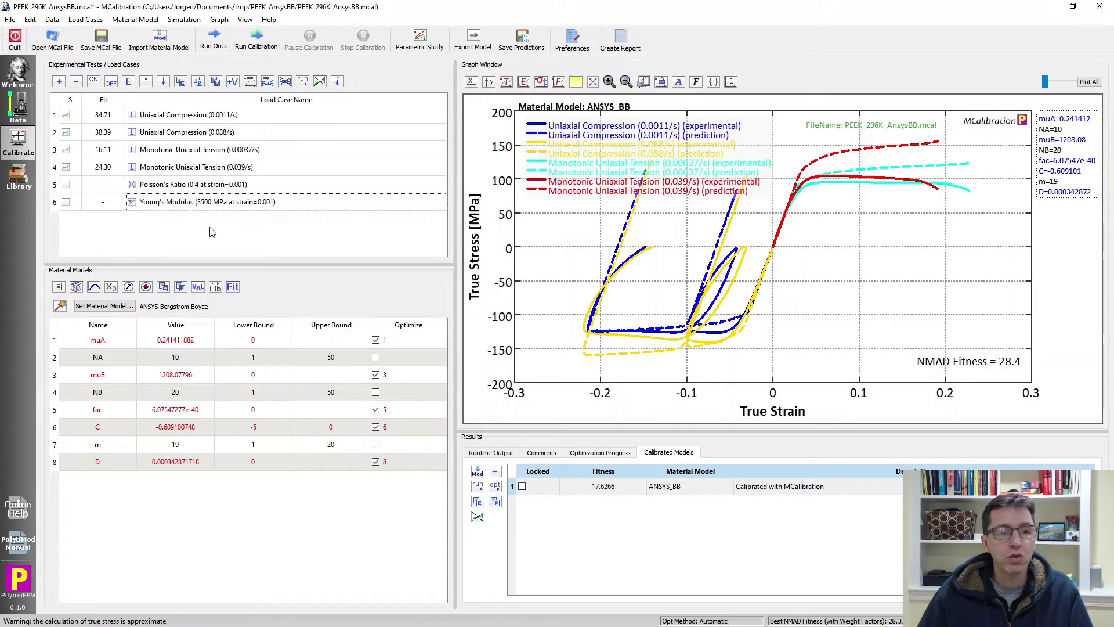
pyautogui.click(226, 209)
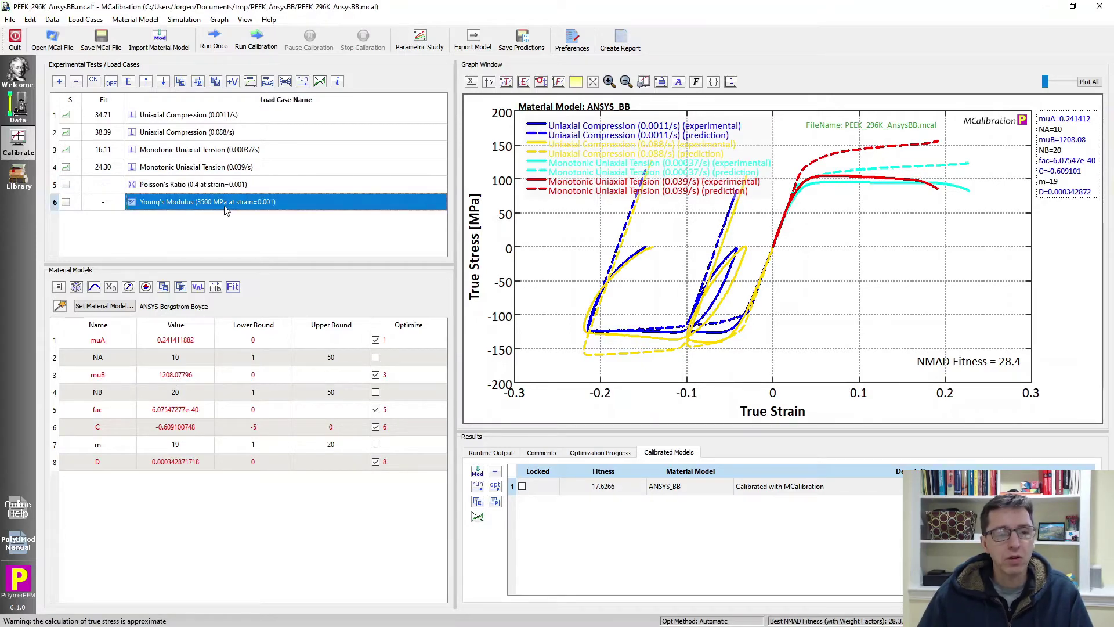
pyautogui.moveTo(226, 210)
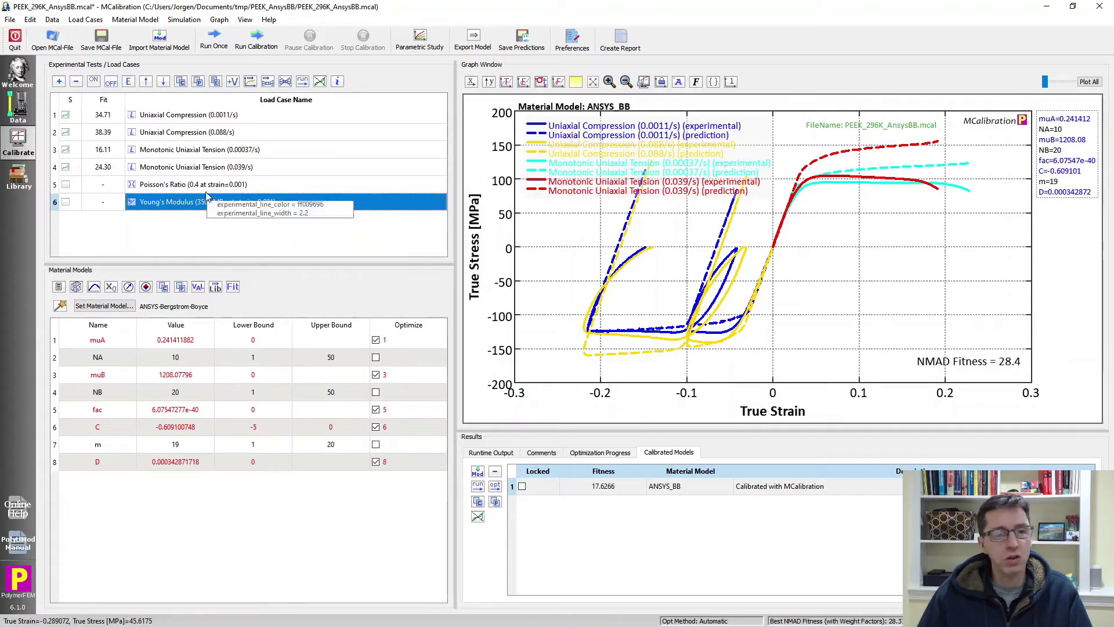
pyautogui.click(417, 249)
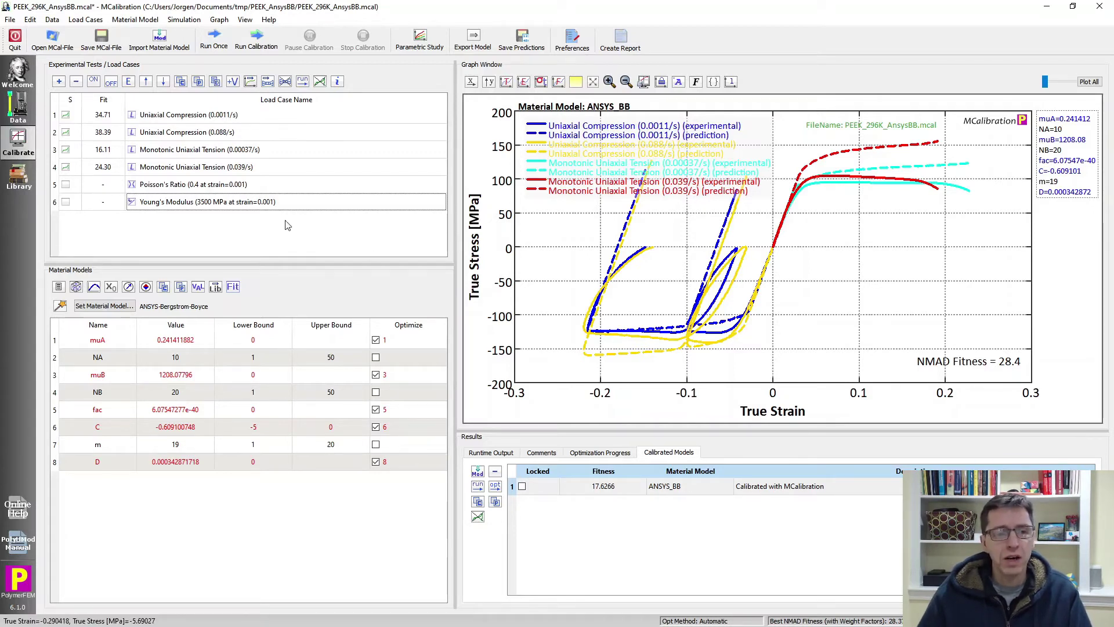
# Step: Check the ANSYS (APDL dat-format) option and the units for exporting the material parameters, and cancel the export
pyautogui.click(244, 207)
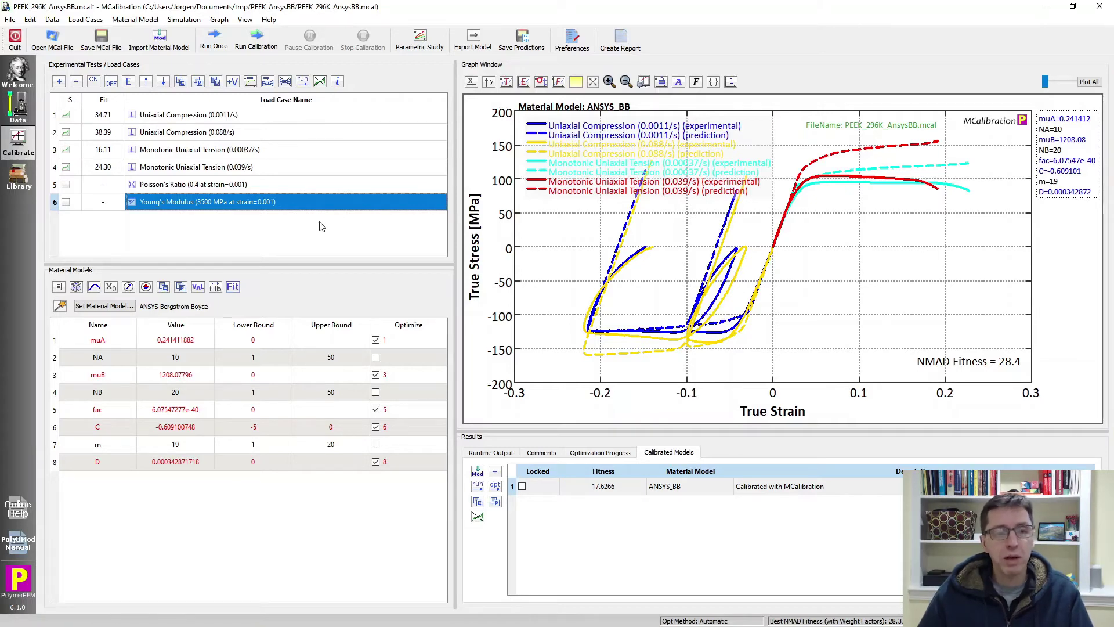
pyautogui.click(471, 51)
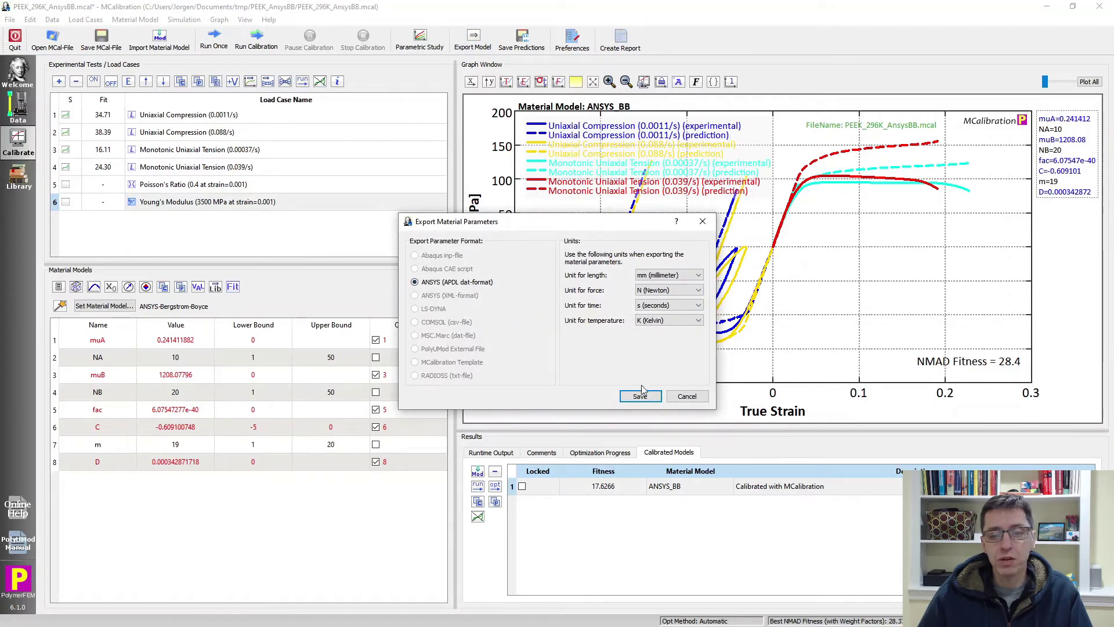
pyautogui.click(687, 397)
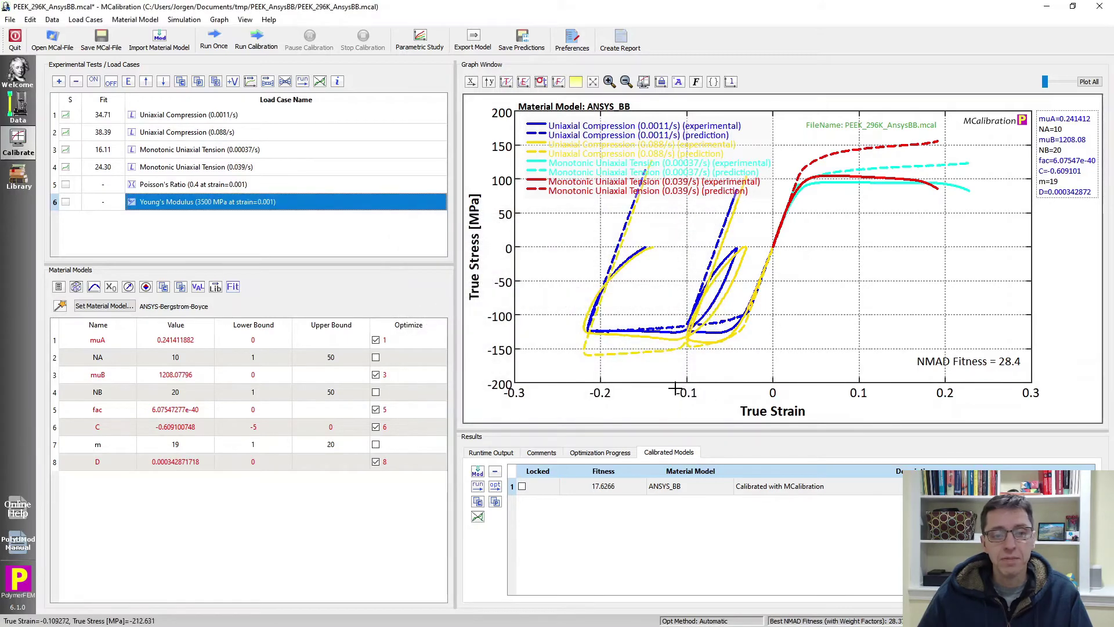
# Step: Switch to File Explorer and look over the PEEK_296K calibration and ANSYS material files in the PEEK_AnsysBB folder
pyautogui.hotkey('alt', 'Tab')
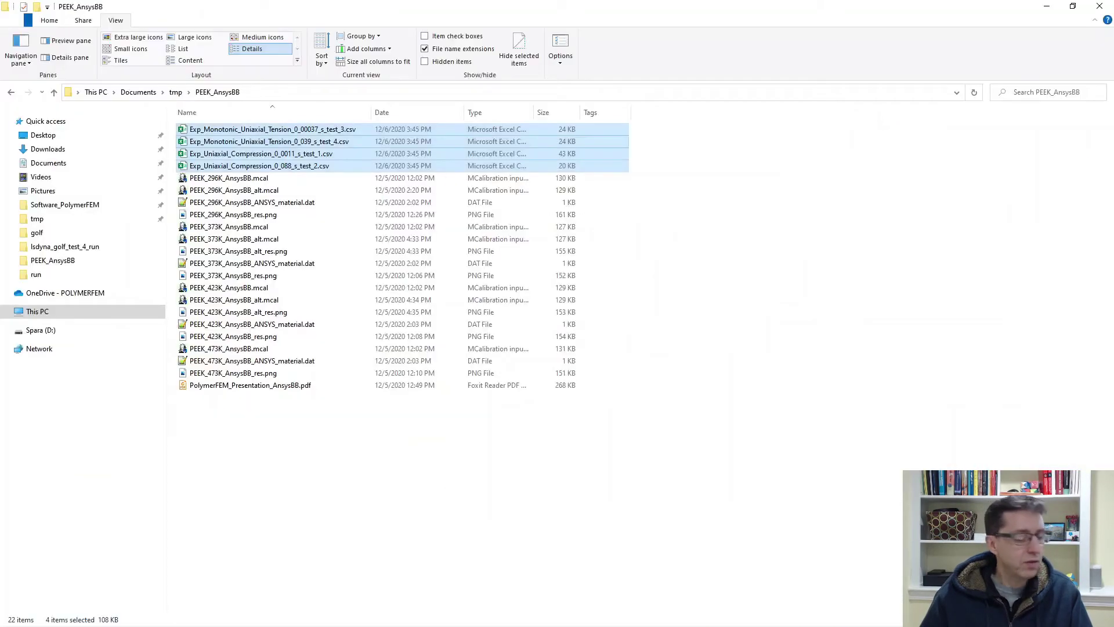
pyautogui.click(467, 513)
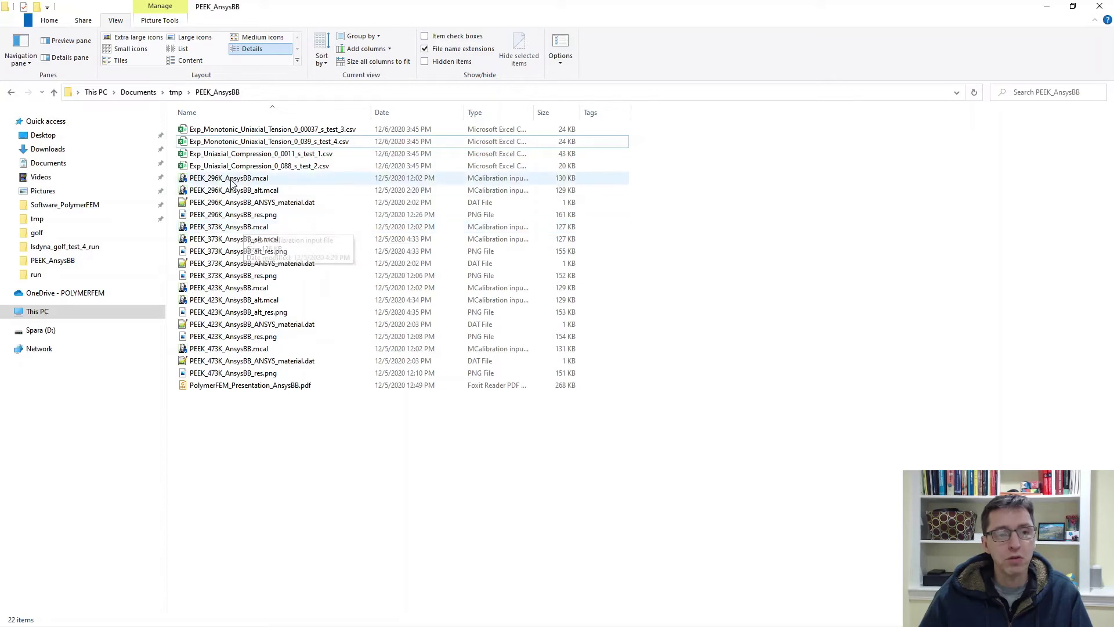
pyautogui.click(229, 181)
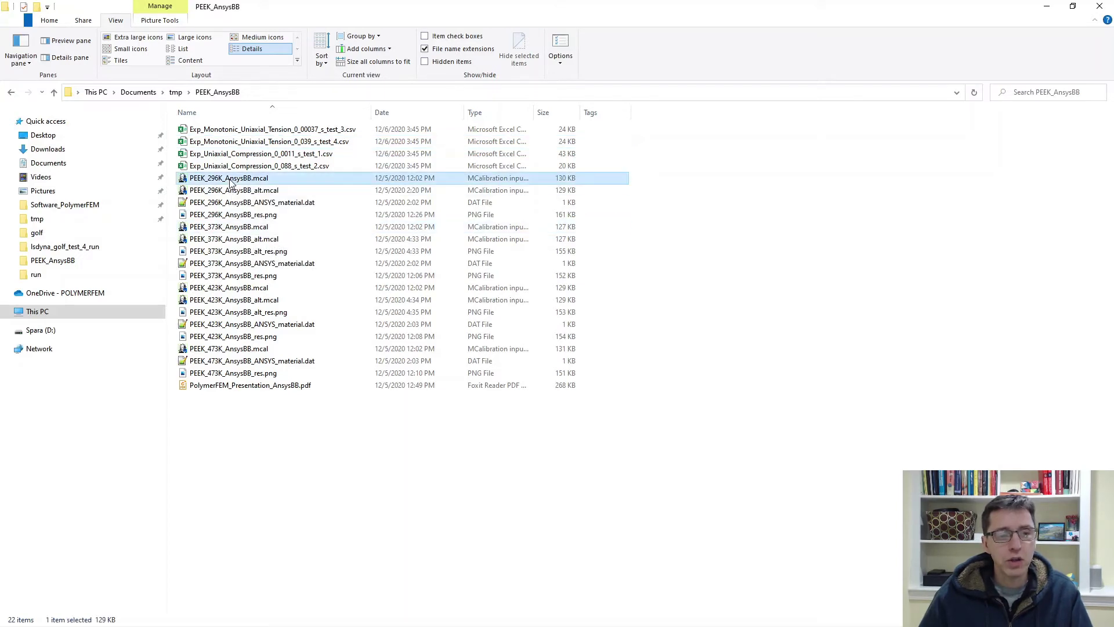
pyautogui.keyDown('shift'); pyautogui.click(232, 202); pyautogui.keyUp('shift')
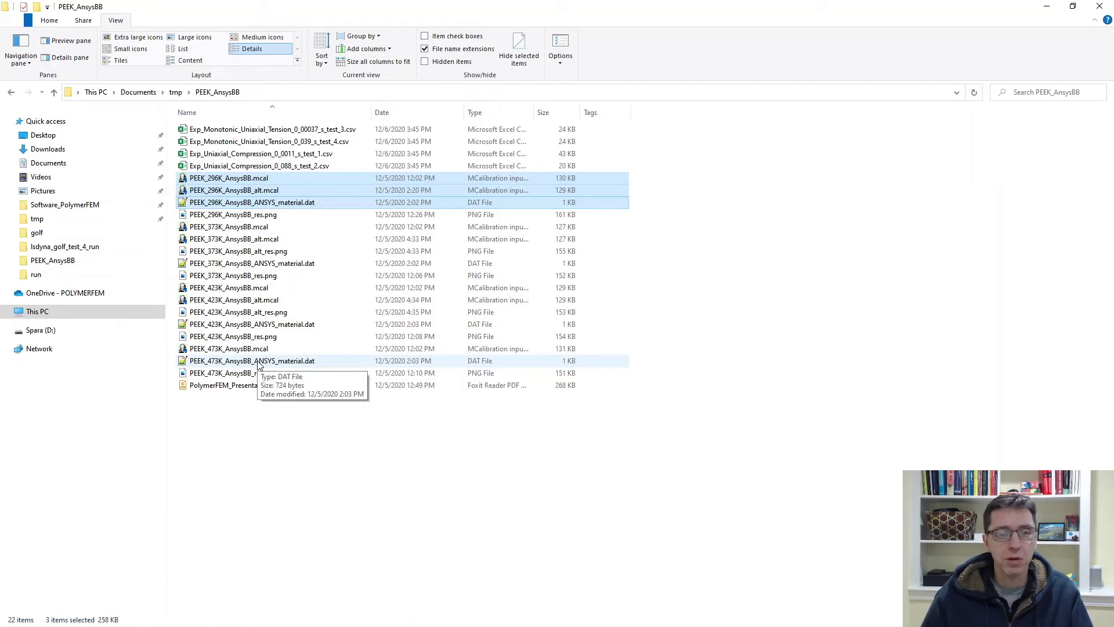
pyautogui.click(275, 435)
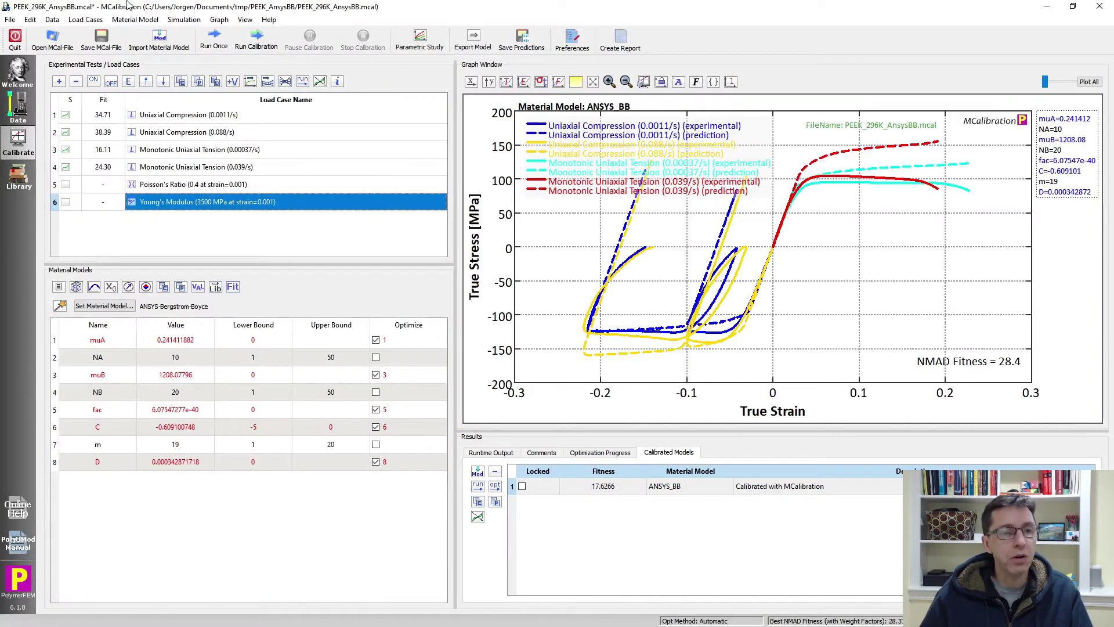
# Step: Open the PEEK_423K_AnsysBB.mcal calibration without saving the current one
pyautogui.click(65, 48)
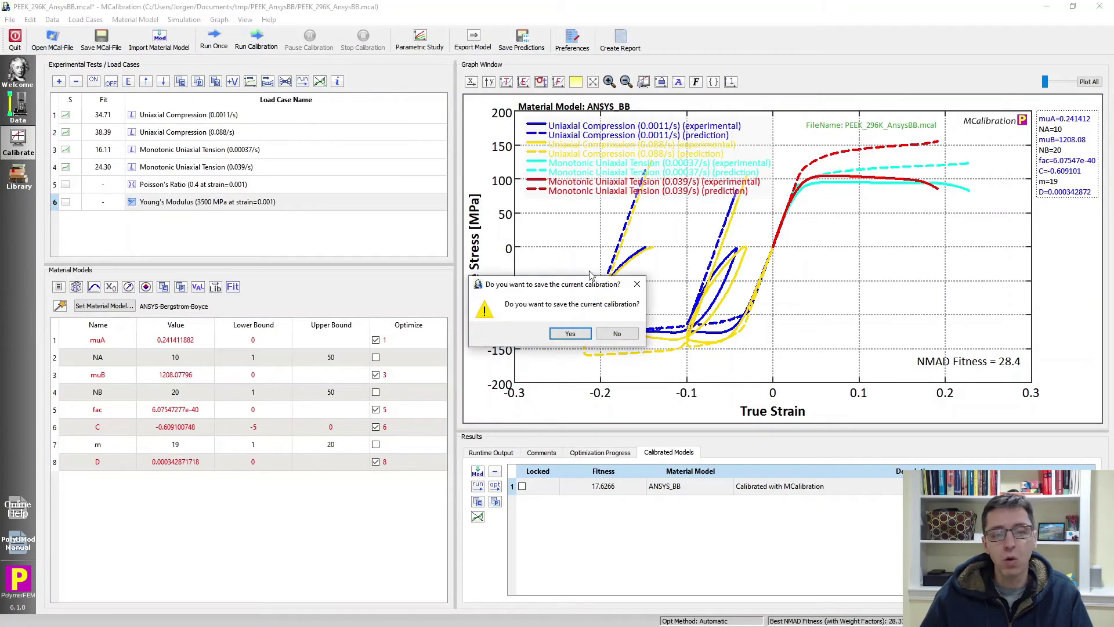
pyautogui.click(617, 334)
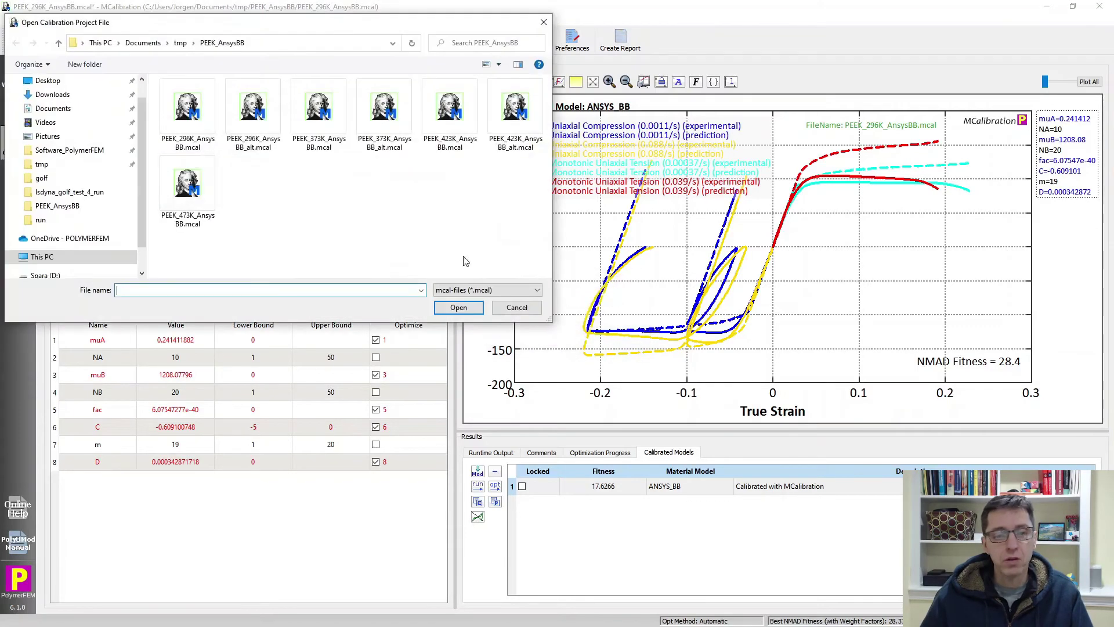
pyautogui.click(451, 133)
pyautogui.click(460, 308)
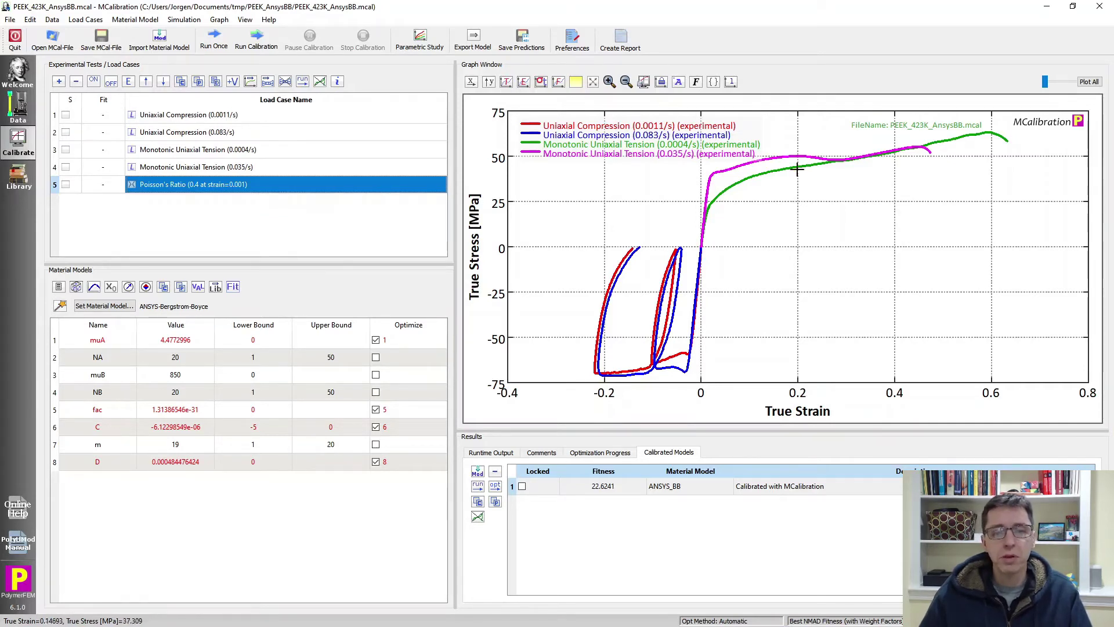
# Step: Run the 423K calibration's active load cases once and check the muB parameter in the material model
pyautogui.click(215, 42)
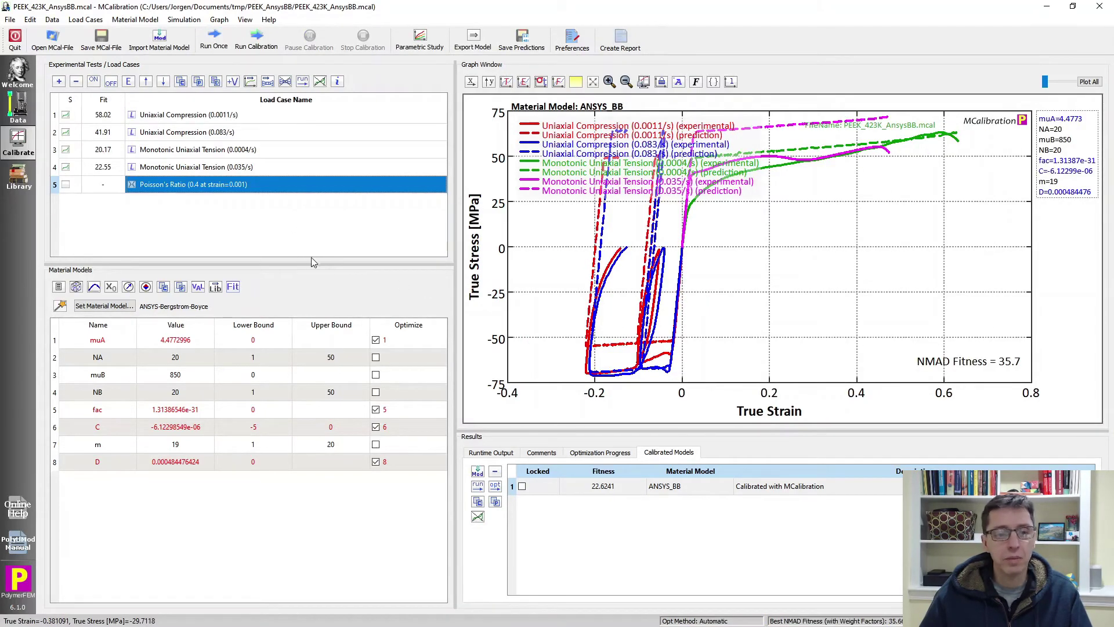
pyautogui.click(182, 243)
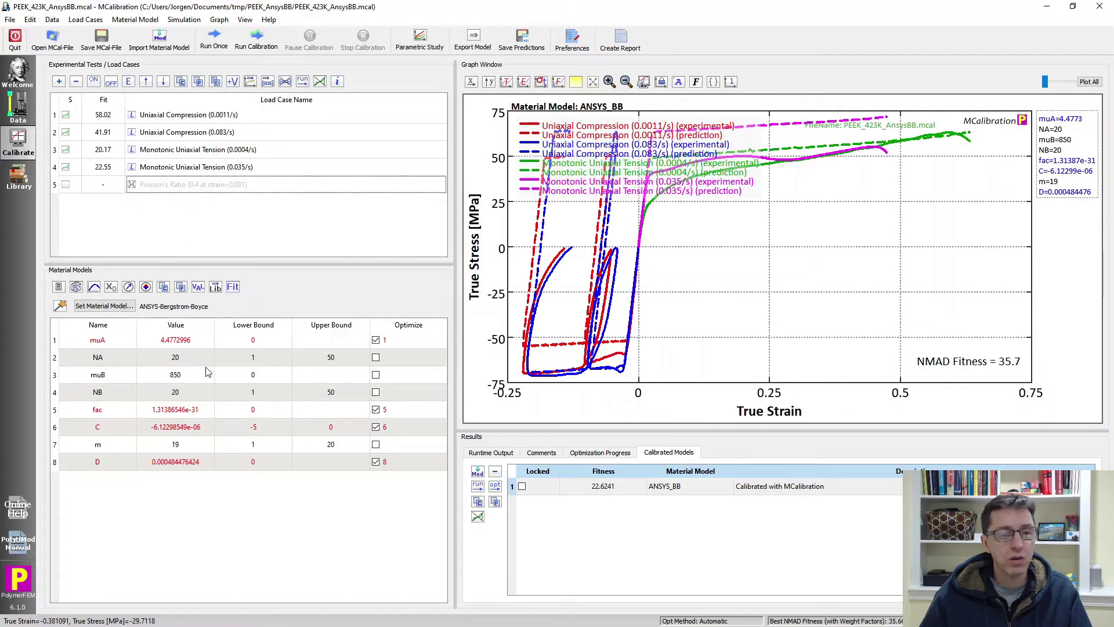
pyautogui.click(185, 375)
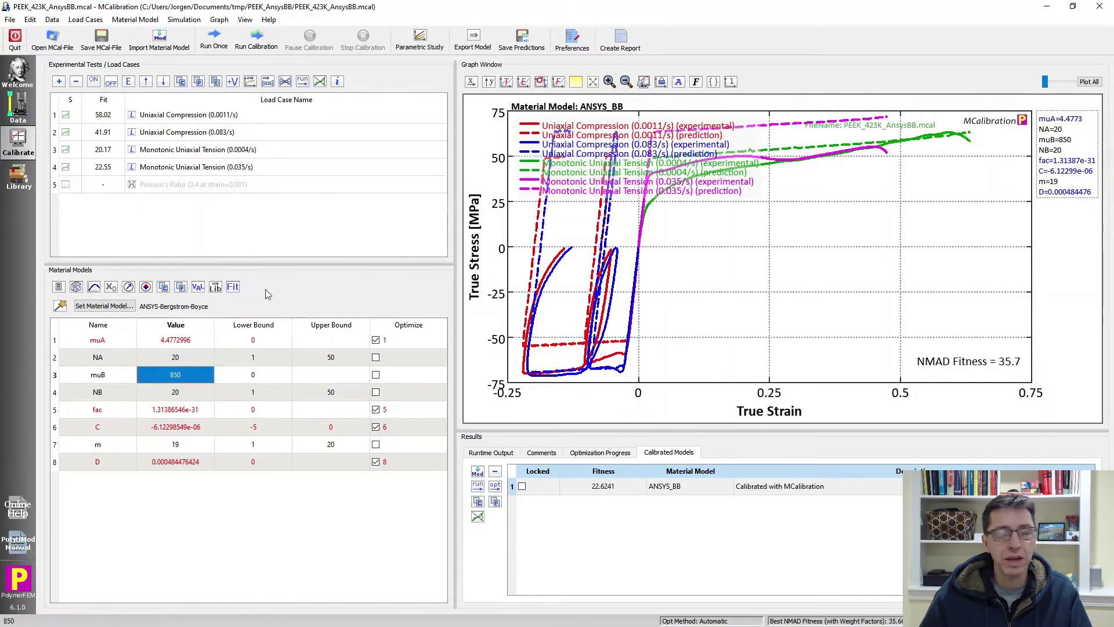
pyautogui.click(318, 224)
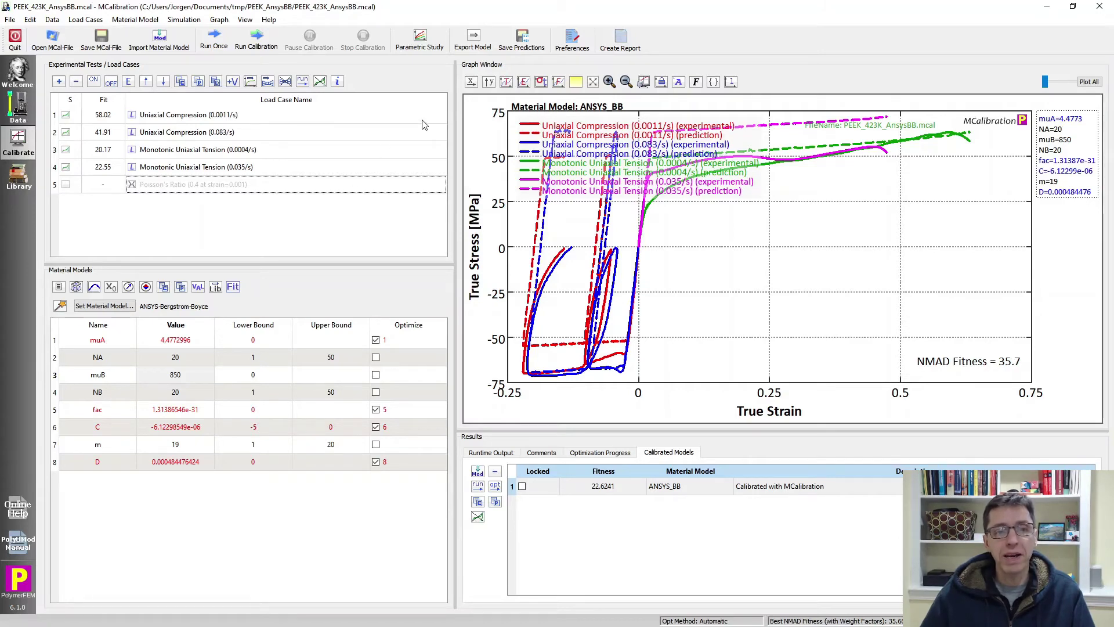
pyautogui.moveTo(423, 124)
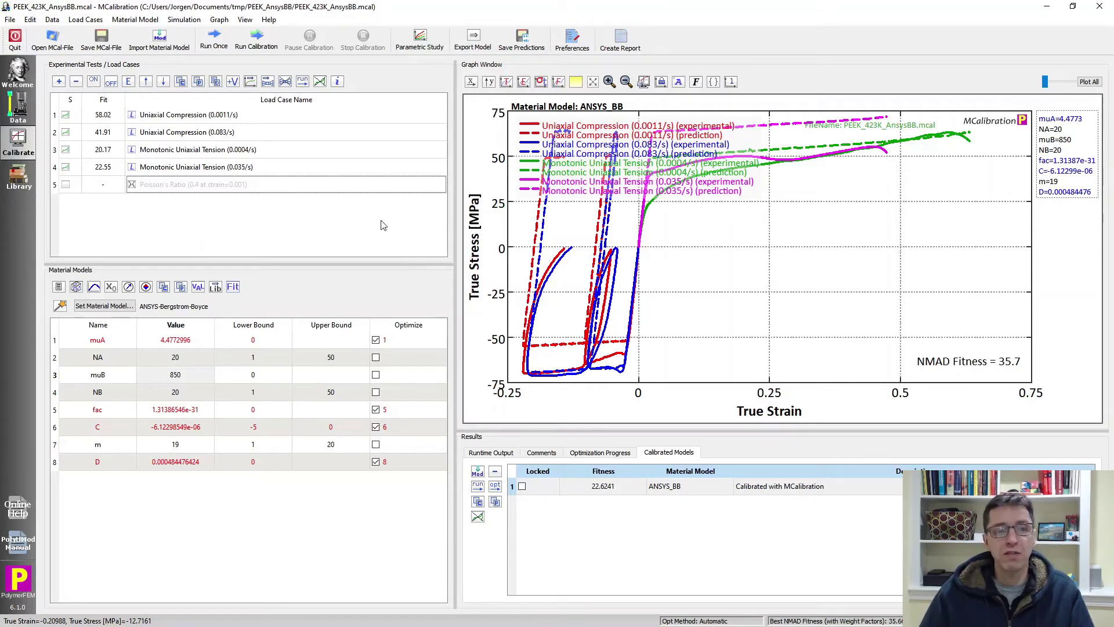
# Step: Try to export the 423K material parameters in ANSYS (APDL dat-format) with millimeter, Newton, seconds and Kelvin units
pyautogui.click(473, 41)
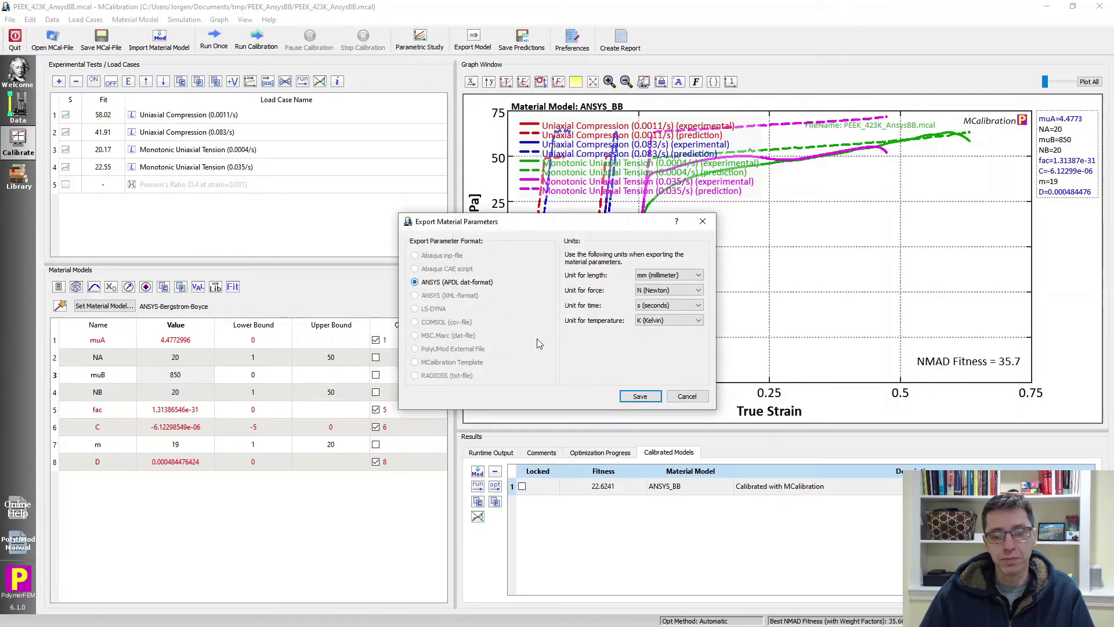
pyautogui.click(640, 396)
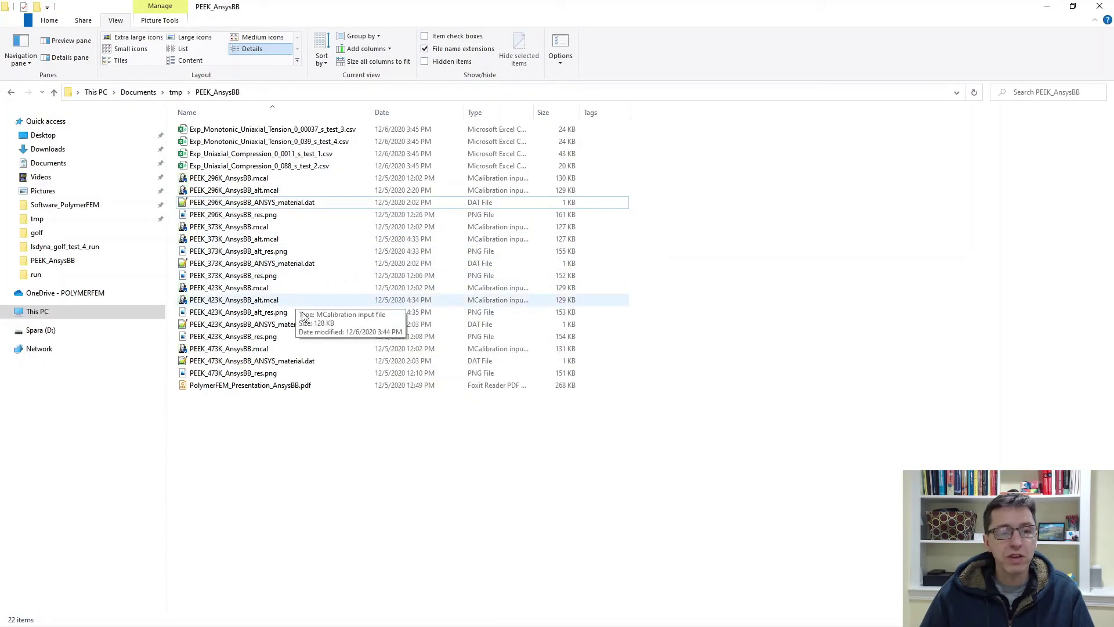
# Step: Switch to File Explorer and open the 296K, 373K, 423K and 473K AnsysBB_ANSYS_material.dat files together in Notepad++
pyautogui.click(309, 360)
pyautogui.keyDown('ctrl'); pyautogui.click(299, 324); pyautogui.keyUp('ctrl')
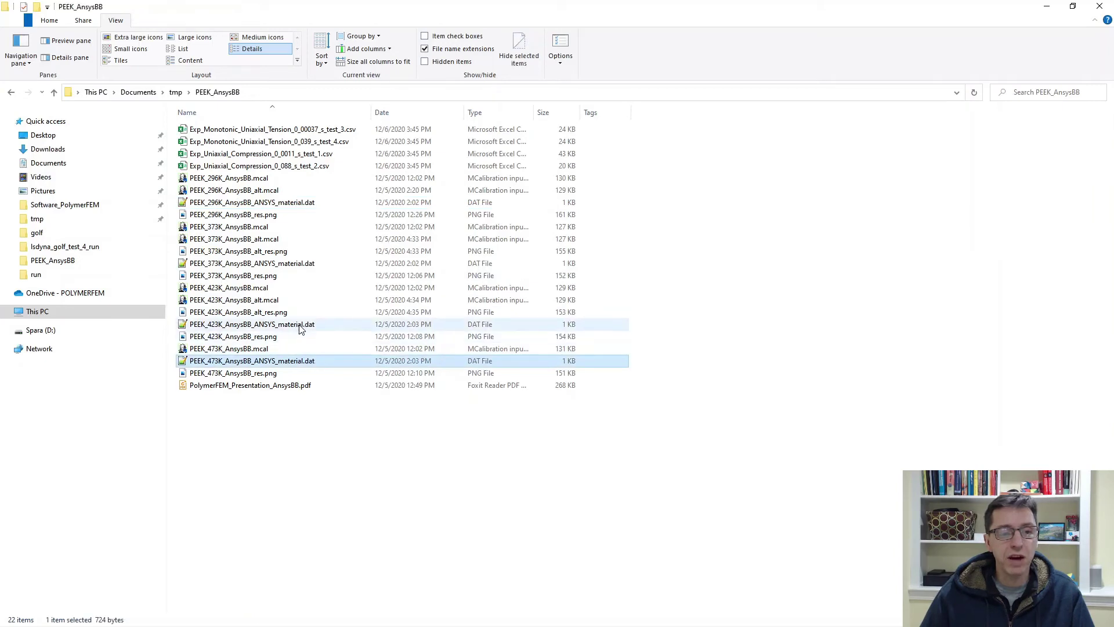
pyautogui.keyDown('ctrl'); pyautogui.click(299, 263); pyautogui.keyUp('ctrl')
pyautogui.keyDown('ctrl'); pyautogui.click(295, 205); pyautogui.keyUp('ctrl')
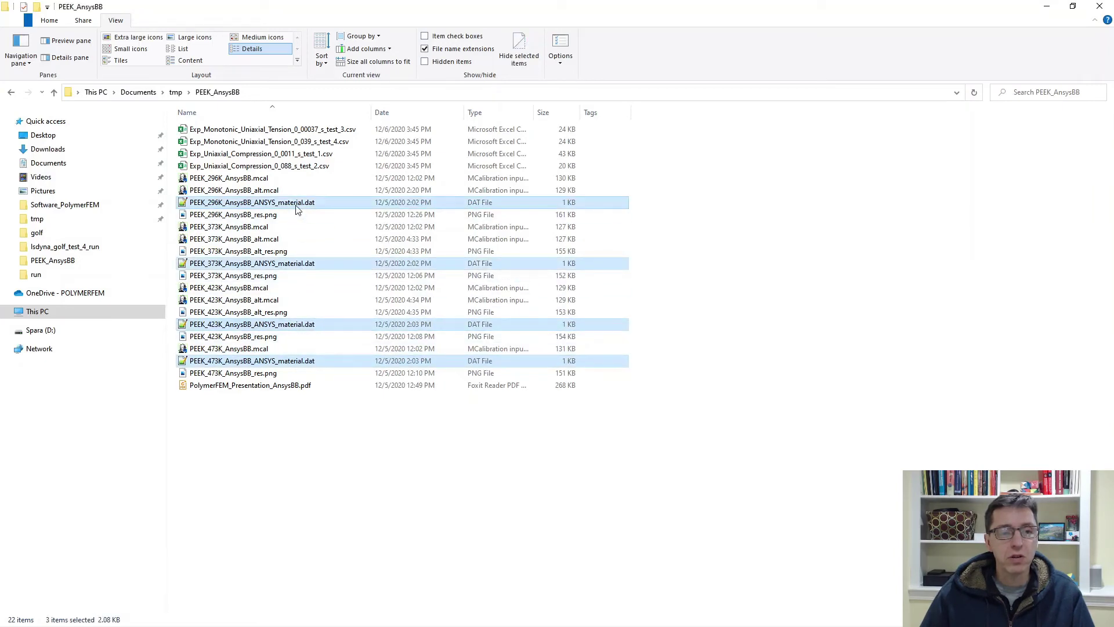
pyautogui.rightClick(298, 209)
pyautogui.click(339, 270)
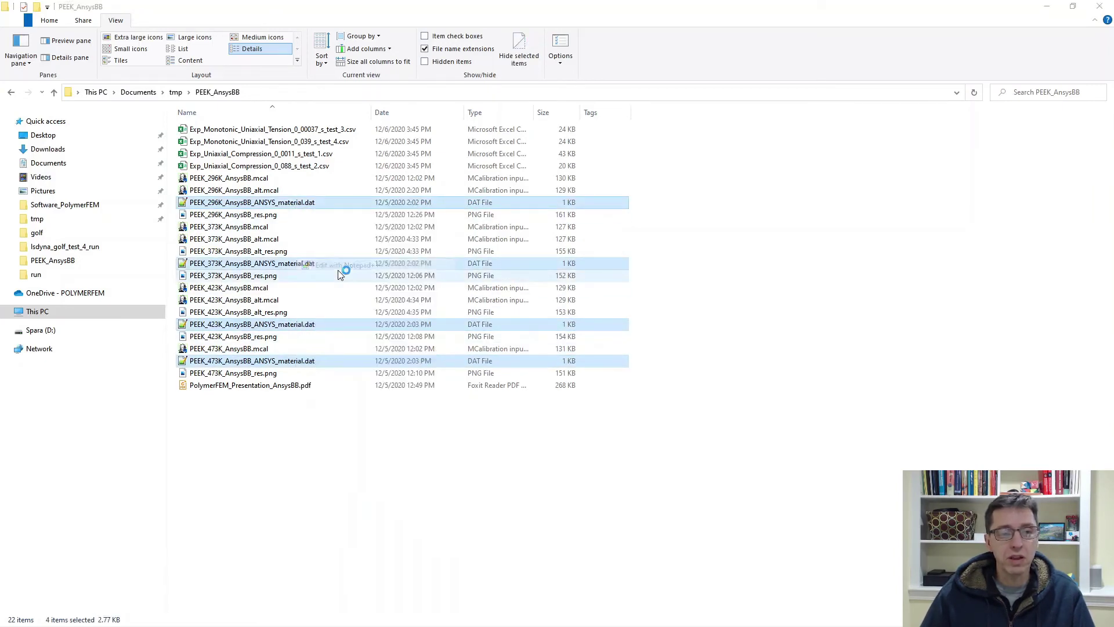
# Step: Examine the TBDELE command and the ISO and PVOL definitions of the BB model in the 473K material file
pyautogui.moveTo(35, 128); pyautogui.dragTo(158, 132)
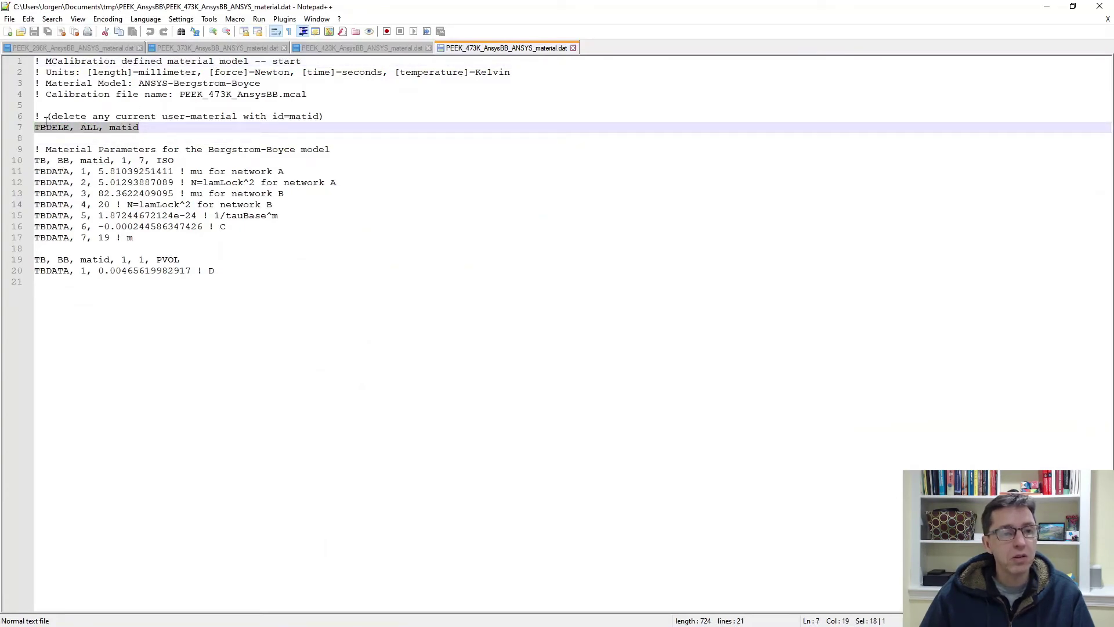
pyautogui.moveTo(40, 160); pyautogui.dragTo(72, 162)
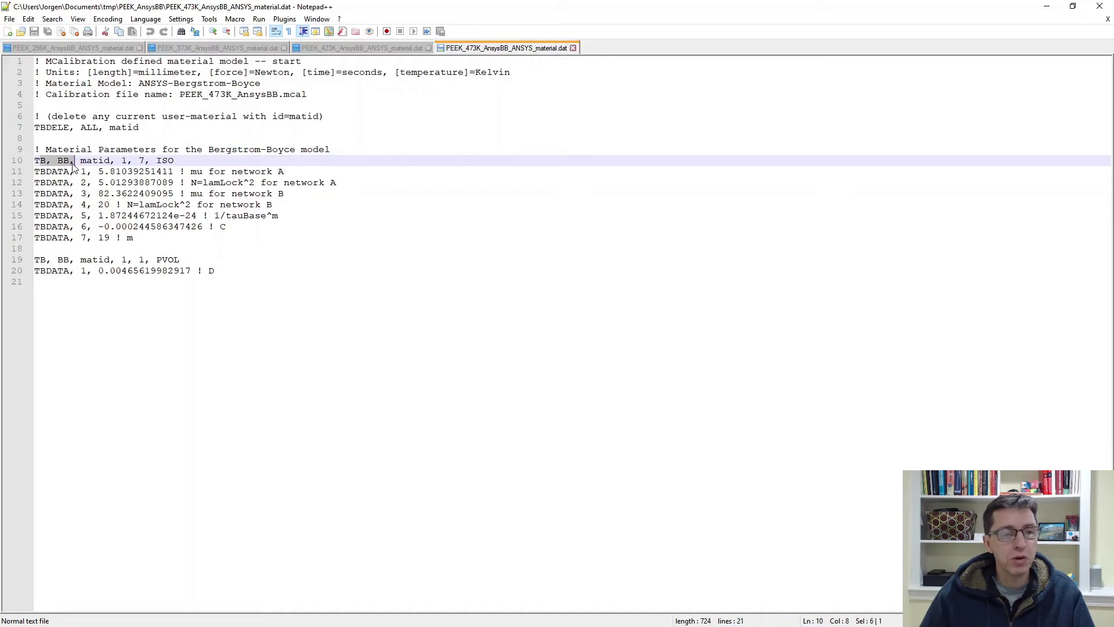
pyautogui.moveTo(56, 259); pyautogui.dragTo(182, 259)
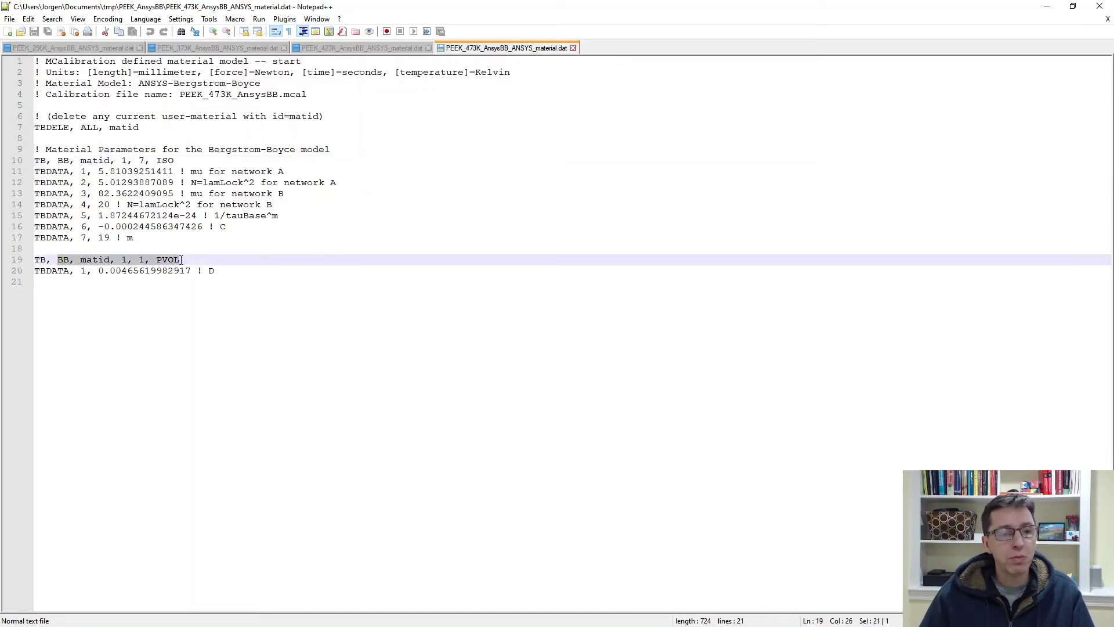
pyautogui.doubleClick(165, 161)
pyautogui.doubleClick(167, 260)
pyautogui.click(300, 271)
# Step: Close the material files and Notepad++, and clear the file selection in the PEEK_AnsysBB folder
pyautogui.hotkey('ctrl', 'w')
pyautogui.hotkey('ctrl', 'w')
pyautogui.hotkey('ctrl', 'w')
pyautogui.hotkey('ctrl', 'w')
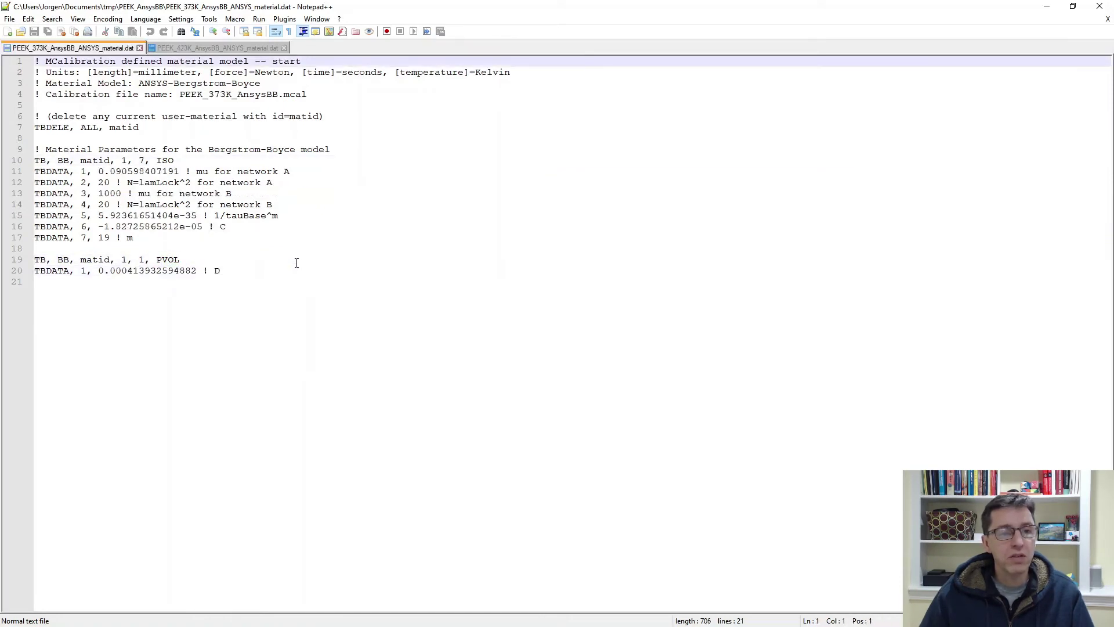
pyautogui.click(1099, 6)
pyautogui.click(325, 445)
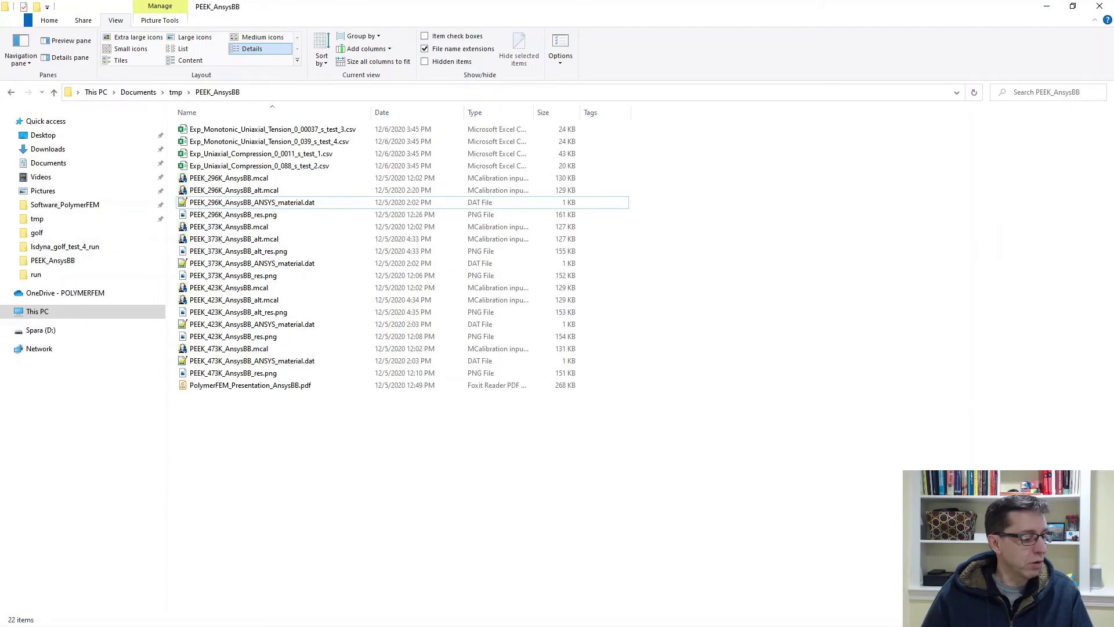
# Step: Switch back to MCalibration and start a new, empty calibration project in the Calibrate view
pyautogui.hotkey('alt', 'Tab')
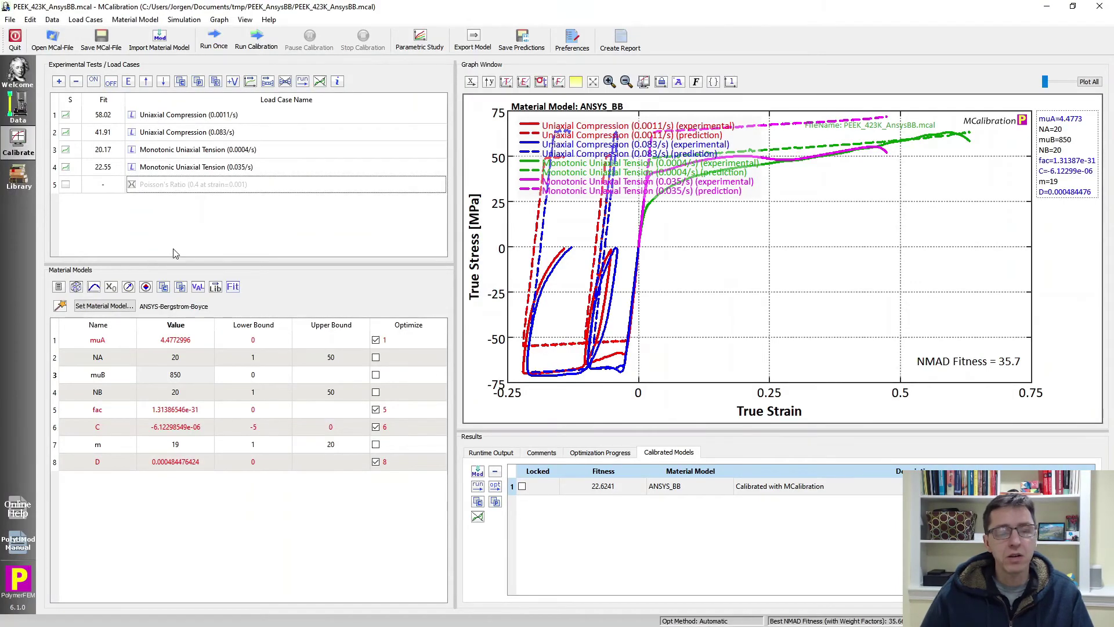
pyautogui.hotkey('ctrl', 'n')
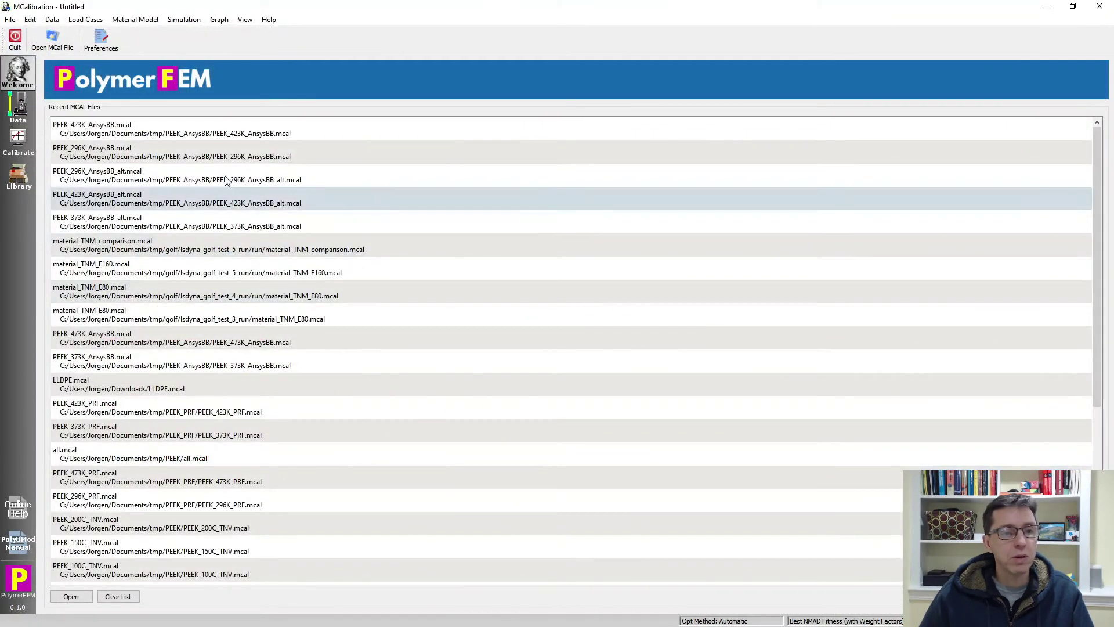
pyautogui.click(23, 138)
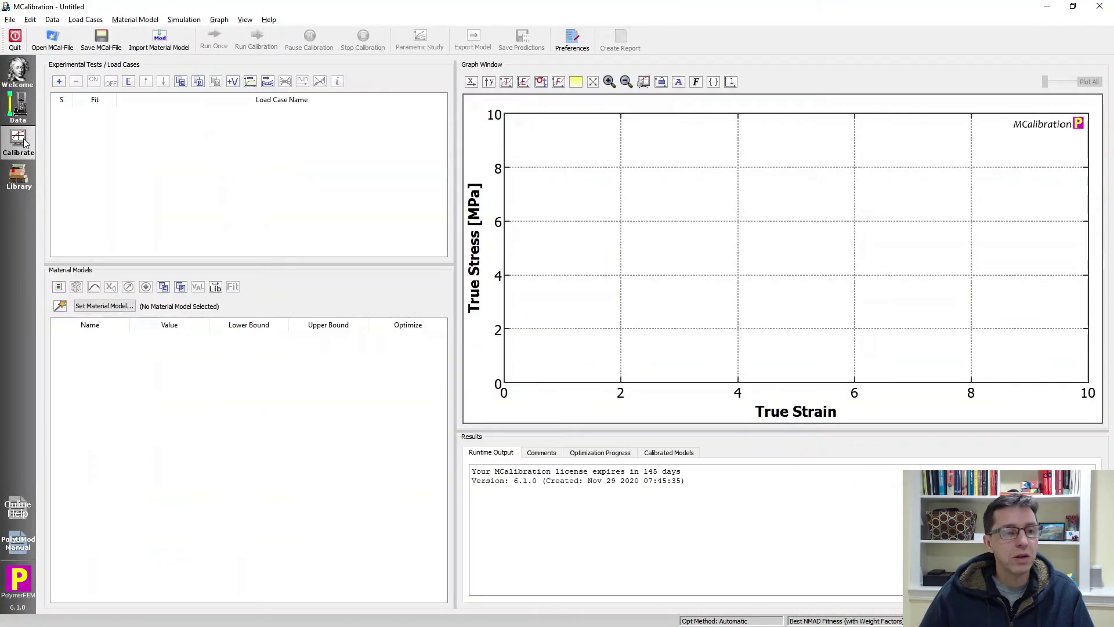
# Step: Choose ANSYS-Template as the material model for the new project
pyautogui.click(128, 310)
pyautogui.scroll(-10, 305, 323)
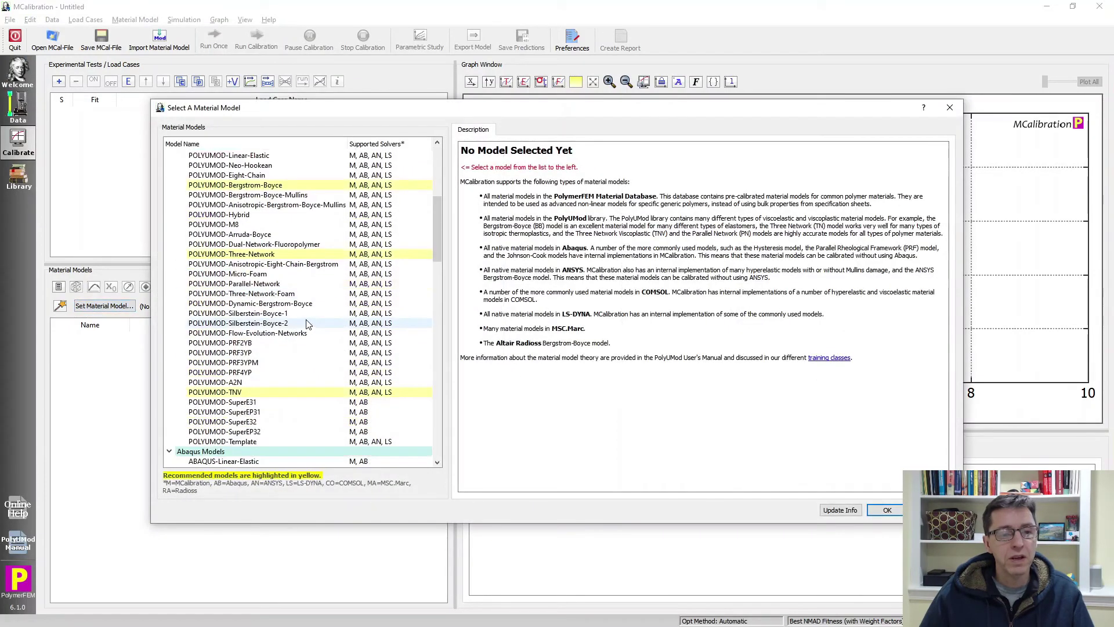
pyautogui.scroll(-15, 302, 326)
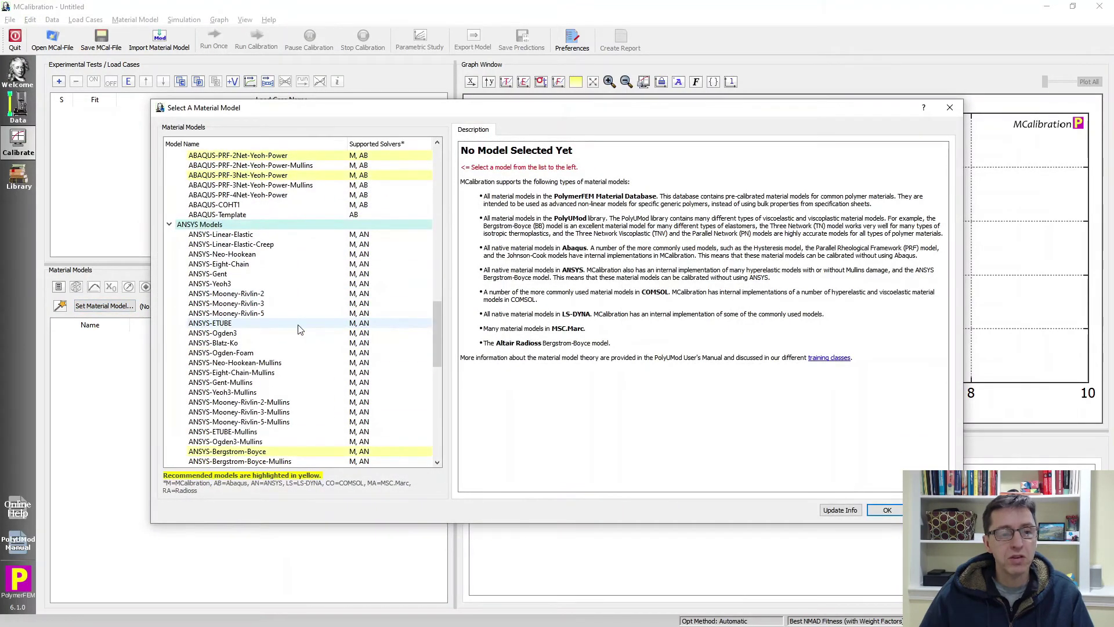
pyautogui.scroll(-2, 297, 332)
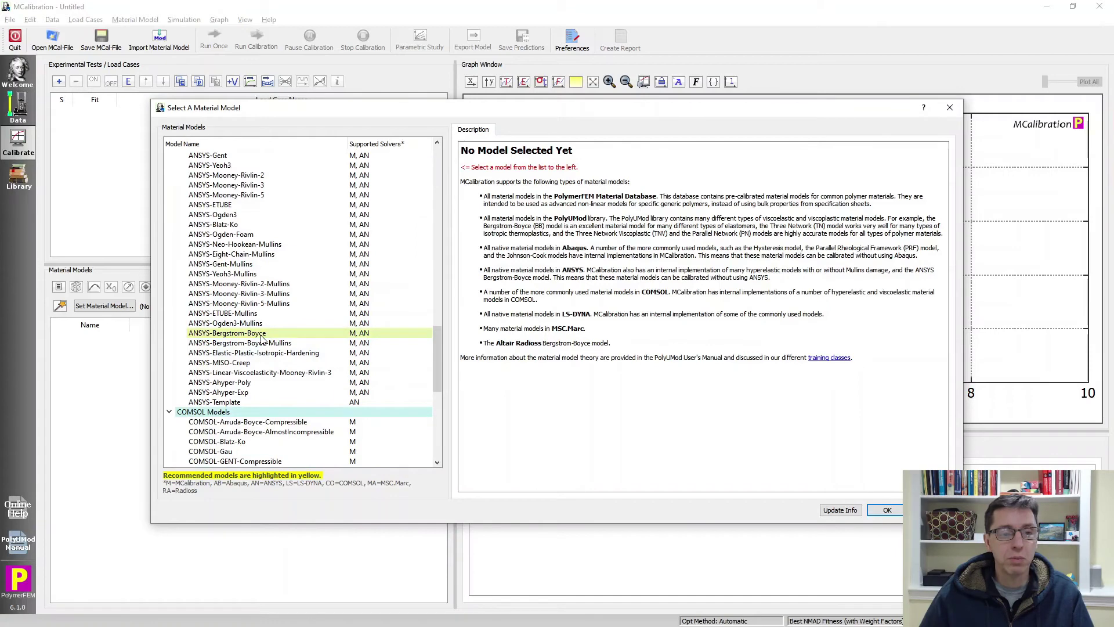
pyautogui.click(231, 404)
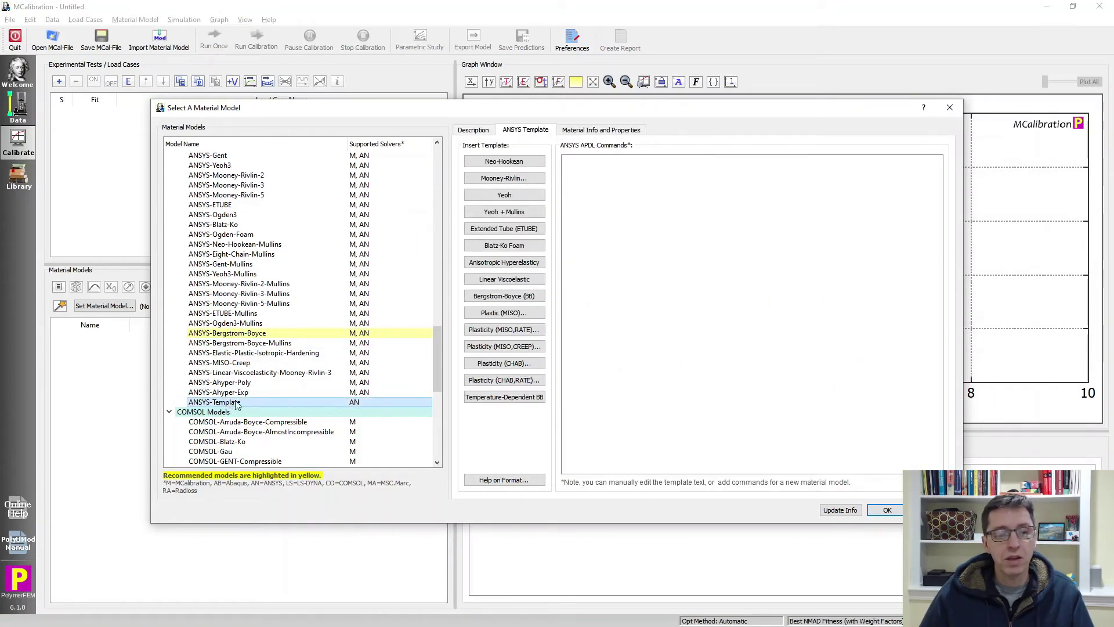
# Step: Insert a Temperature-Dependent BB template from the four PEEK ANSYS_material.dat files, review its APDL commands, and accept the material model
pyautogui.click(484, 398)
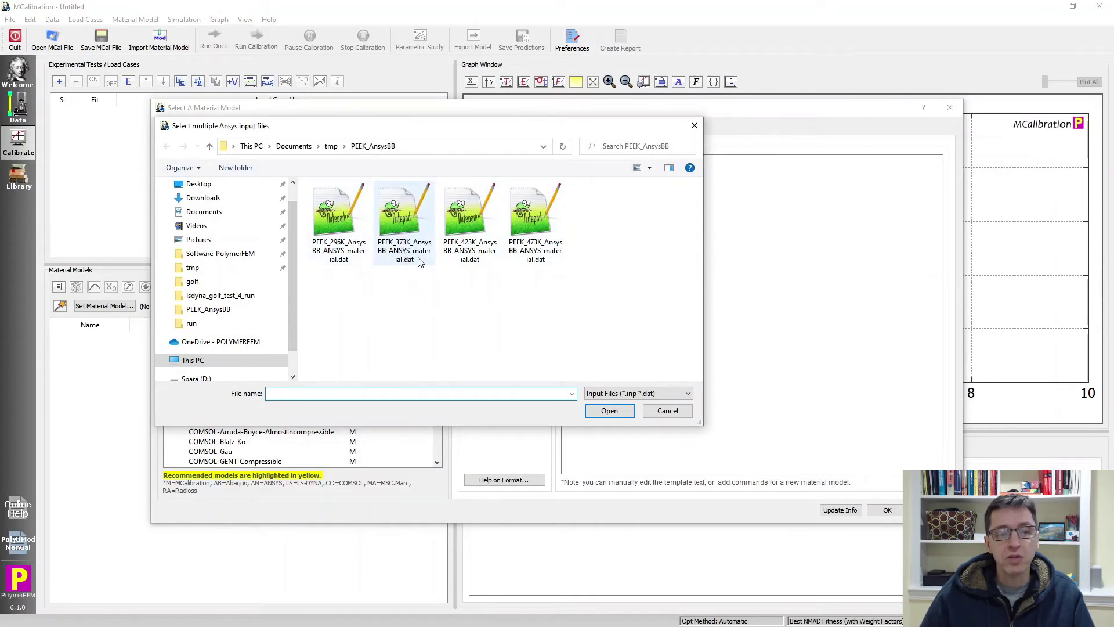
pyautogui.click(341, 204)
pyautogui.keyDown('shift'); pyautogui.click(537, 235); pyautogui.keyUp('shift')
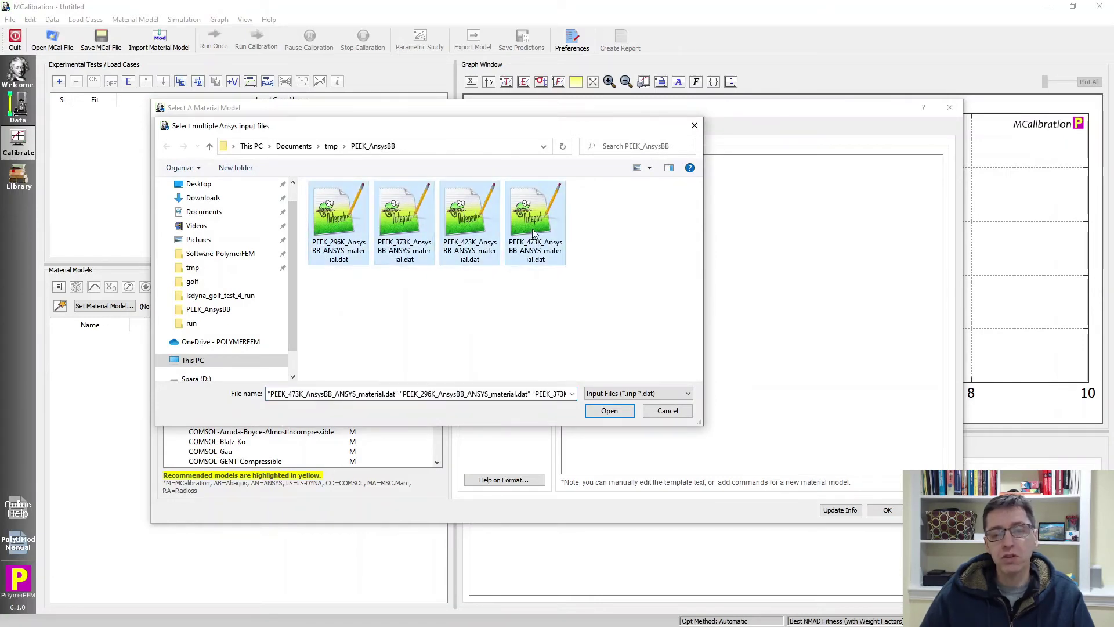
pyautogui.click(611, 412)
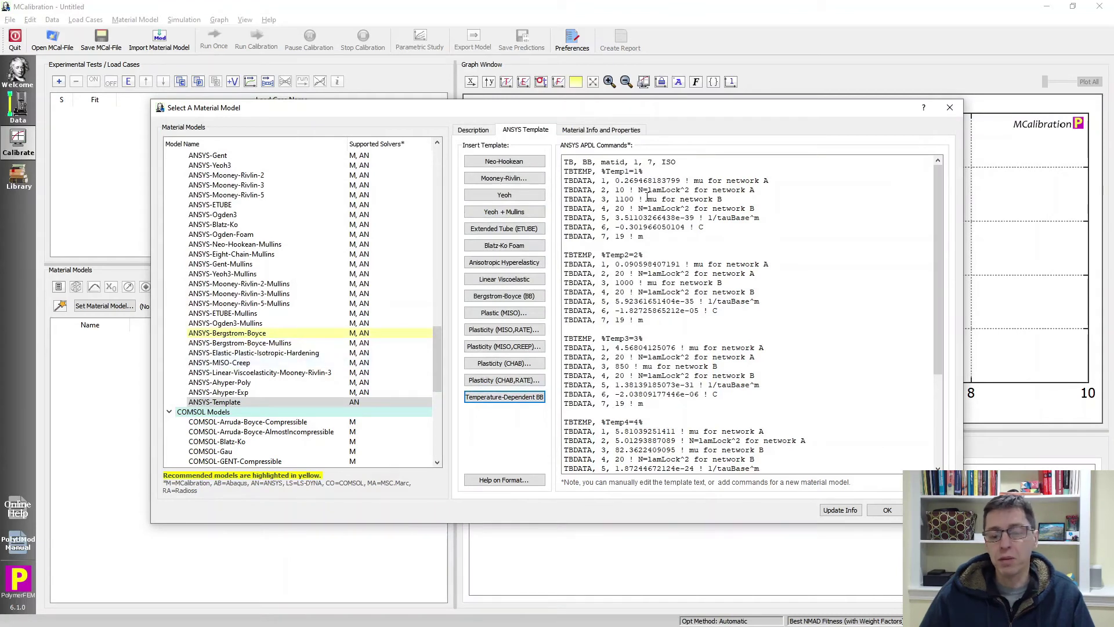
pyautogui.scroll(-5, 651, 375)
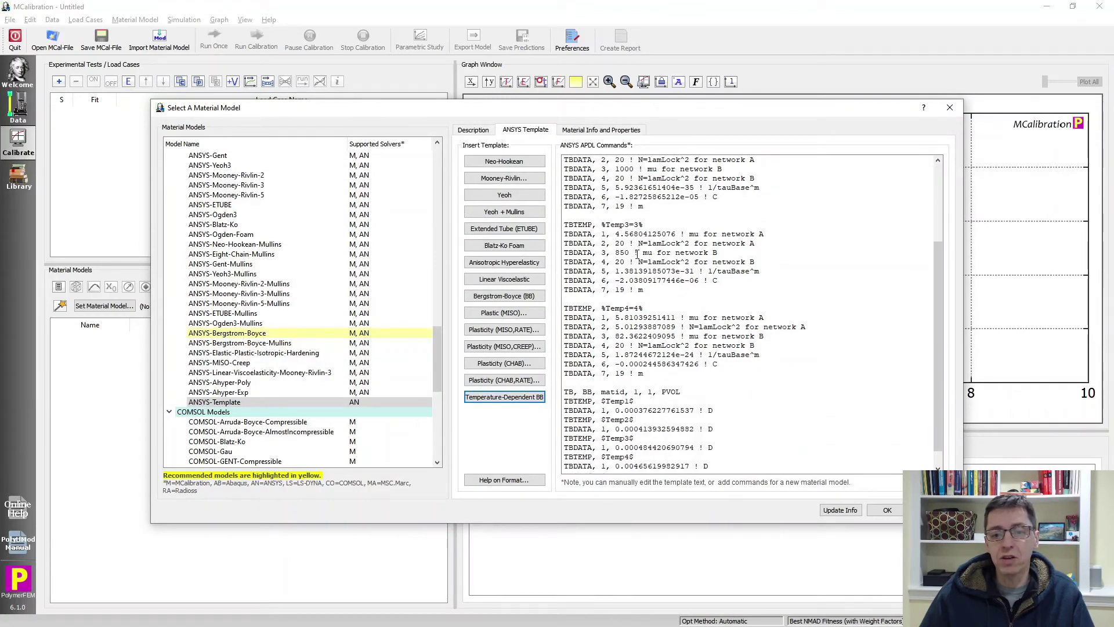
pyautogui.scroll(5, 711, 455)
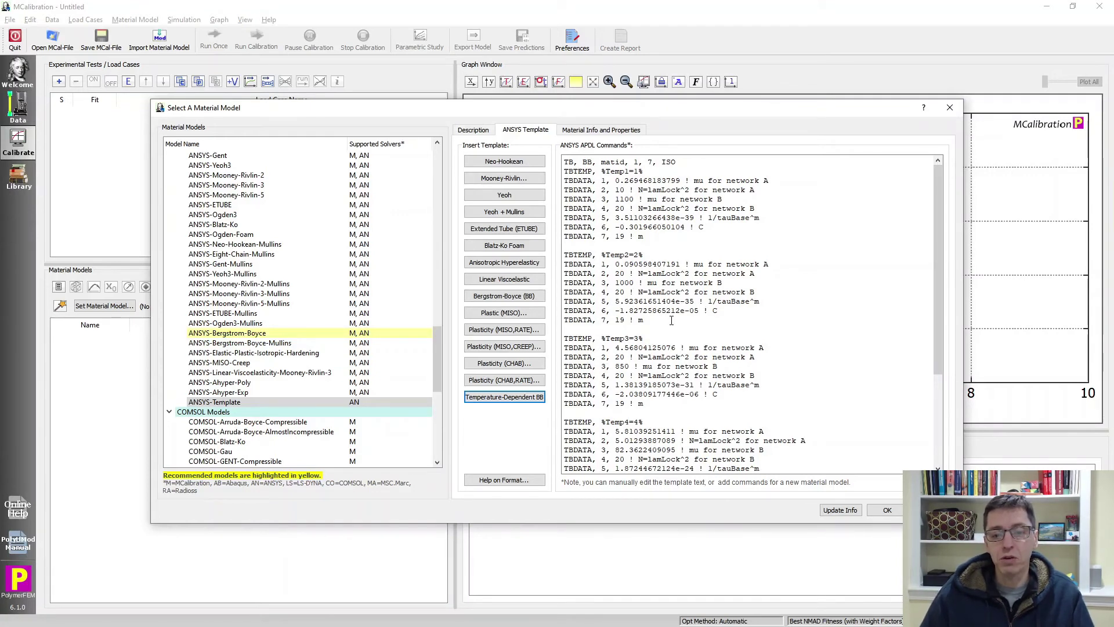
pyautogui.click(886, 509)
# Step: Set the template temperatures Temp1 to 296, Temp2 to 373, Temp3 to 423 and Temp4 to 473
pyautogui.moveTo(290, 7); pyautogui.dragTo(708, 41)
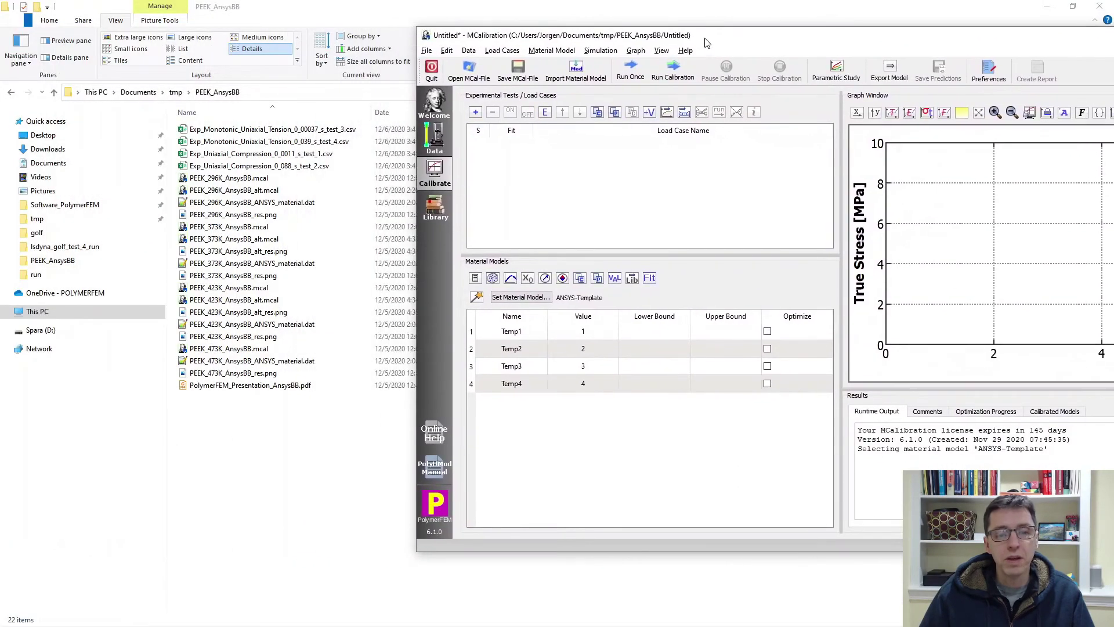
pyautogui.click(601, 335)
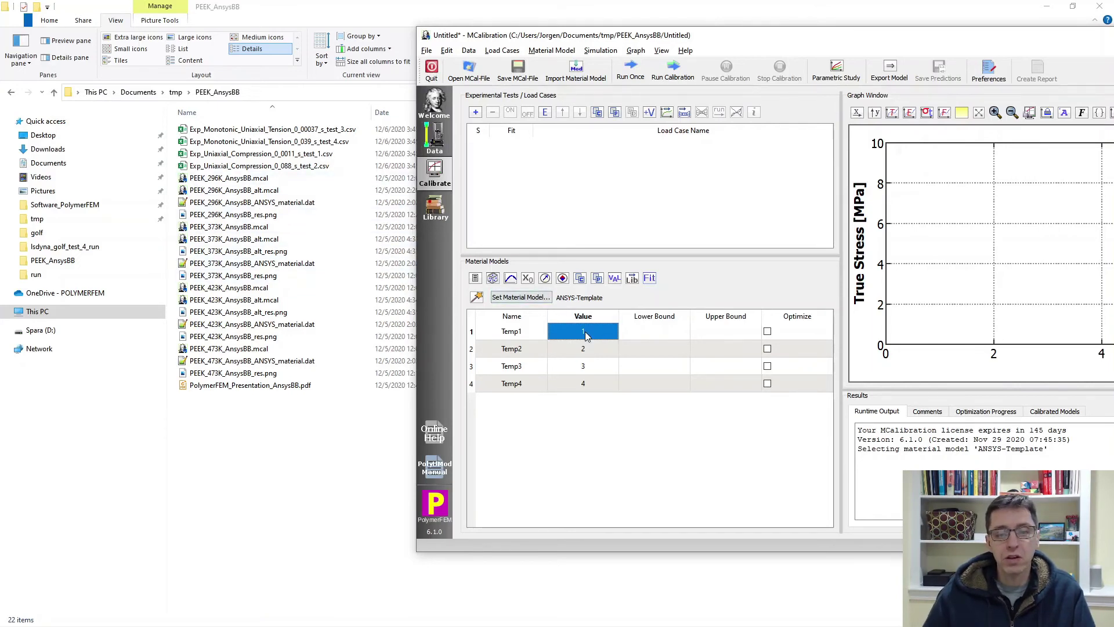
pyautogui.write('296')
pyautogui.press('Return')
pyautogui.press('Down')
pyautogui.write('373')
pyautogui.press('Return')
pyautogui.press('Down')
pyautogui.write('423')
pyautogui.press('Return')
pyautogui.press('Down')
pyautogui.write('2')
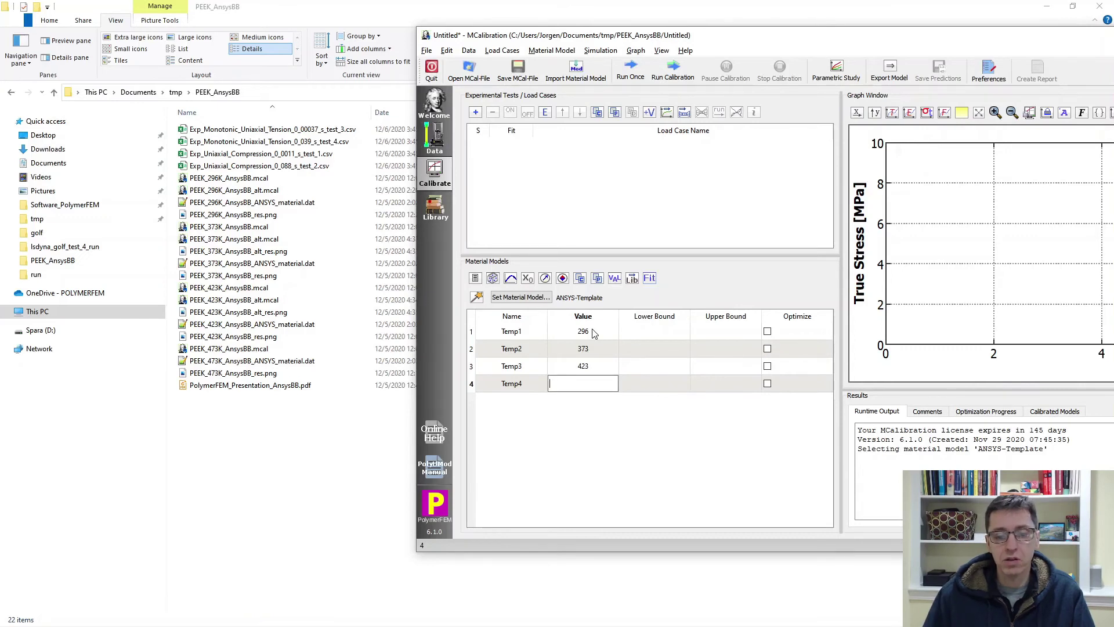
pyautogui.press('Return')
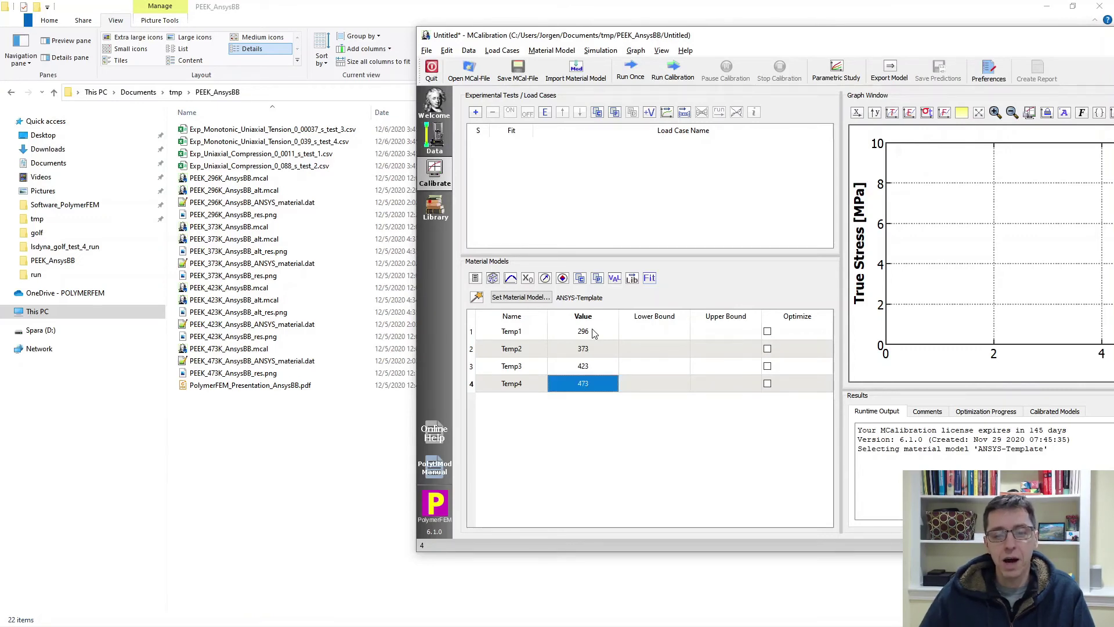
pyautogui.doubleClick(729, 36)
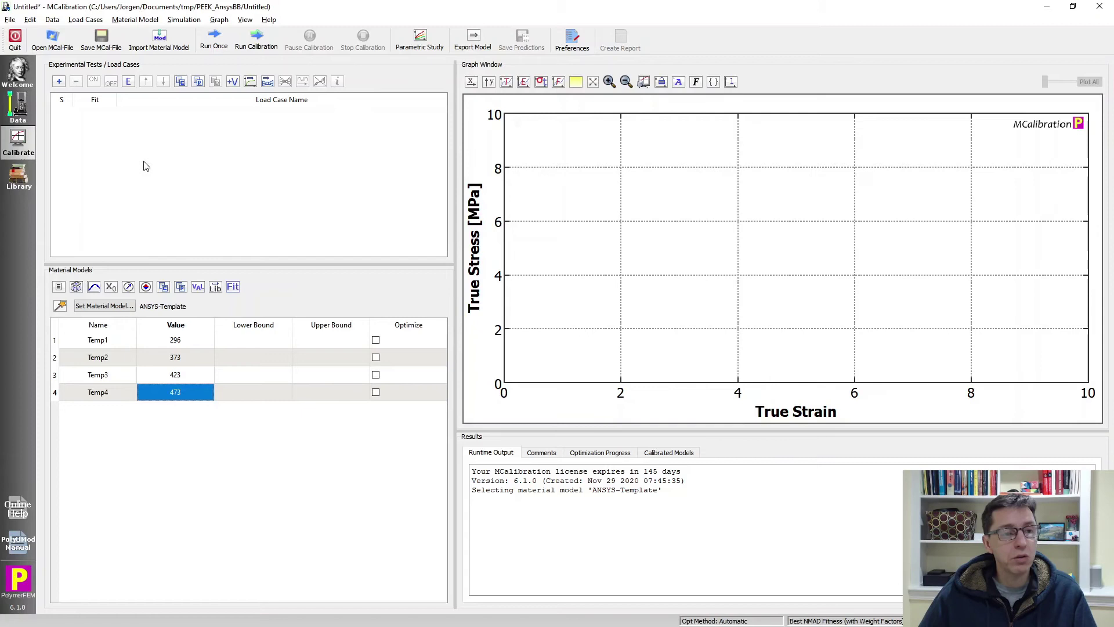
# Step: Add a Virtual Experiment (Segments) load case with one segment at engineering strain rate 0.01 until engineering strain 0.5, at temperature 293
pyautogui.click(59, 81)
pyautogui.click(290, 131)
pyautogui.click(297, 147)
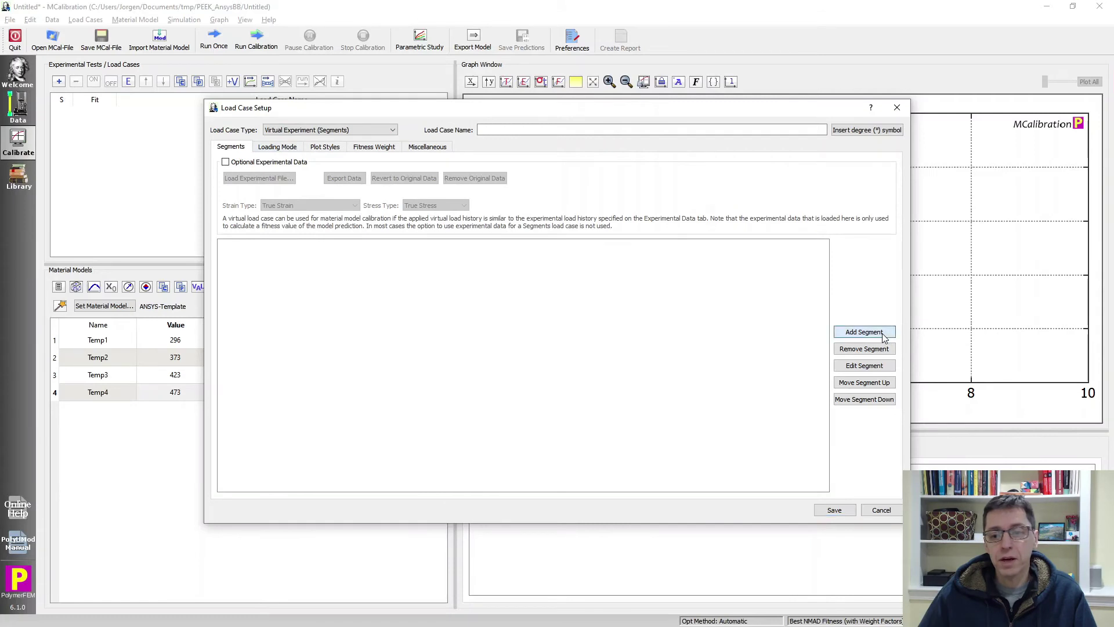
pyautogui.click(863, 332)
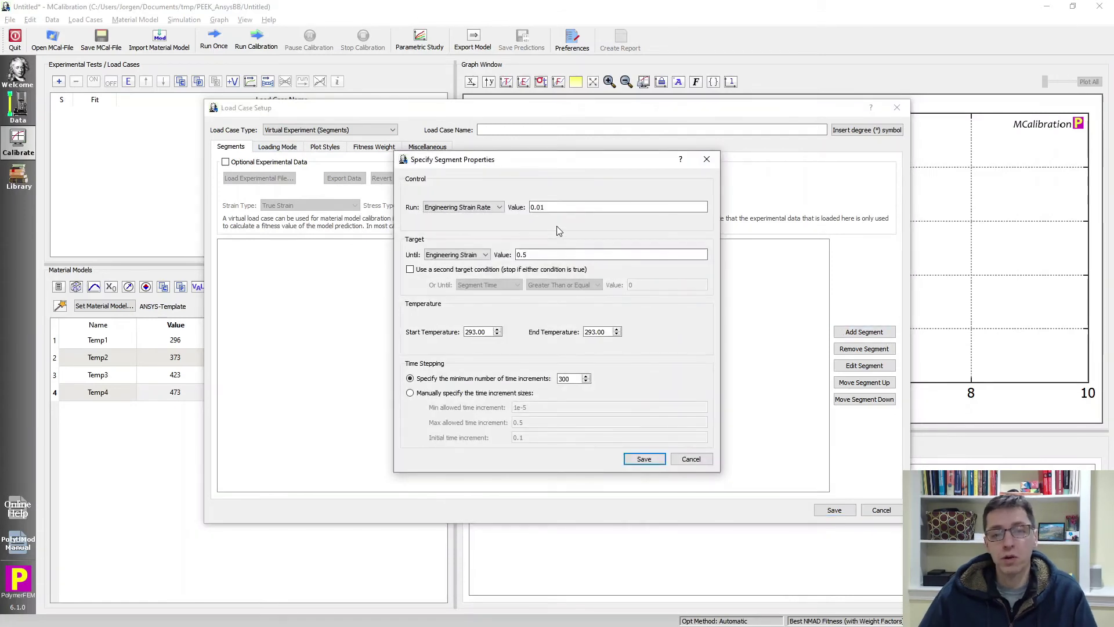
pyautogui.click(530, 253)
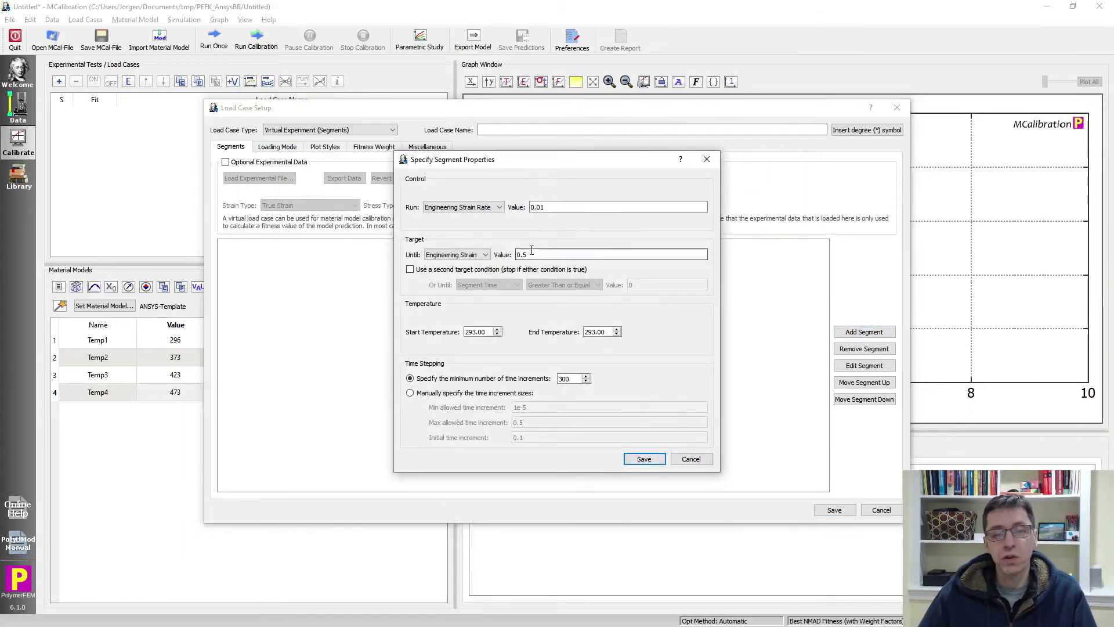
pyautogui.click(485, 331)
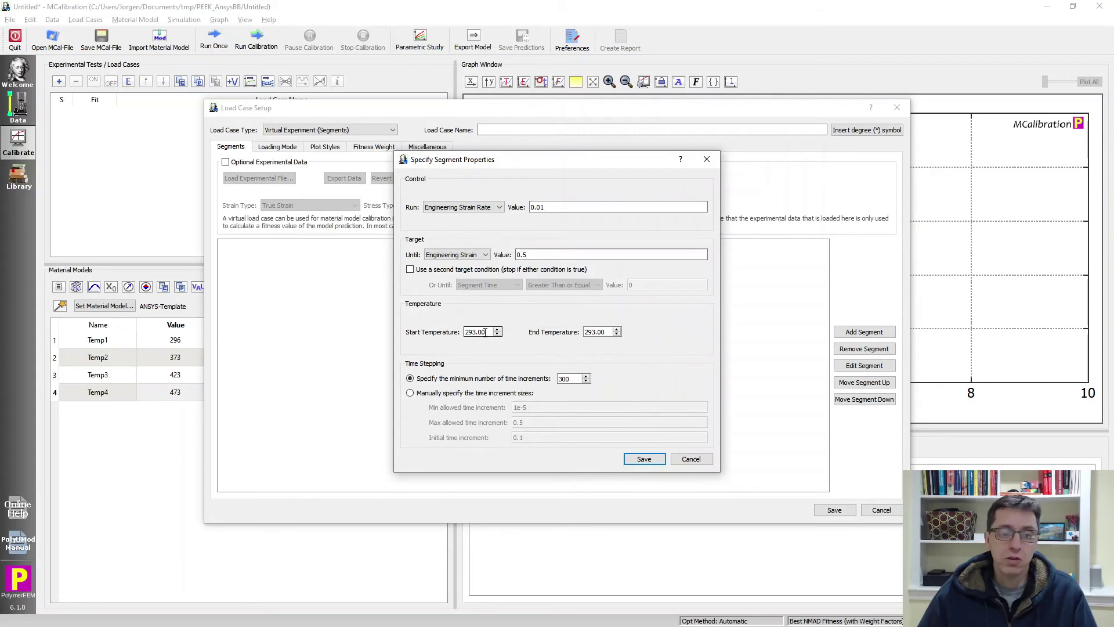
pyautogui.click(643, 458)
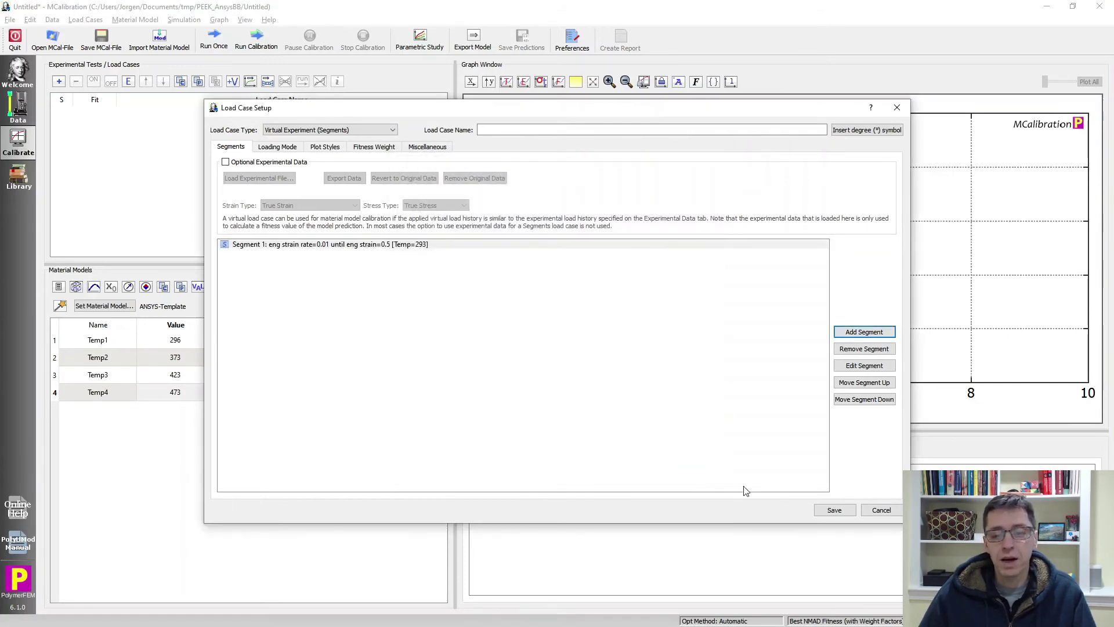
pyautogui.click(831, 511)
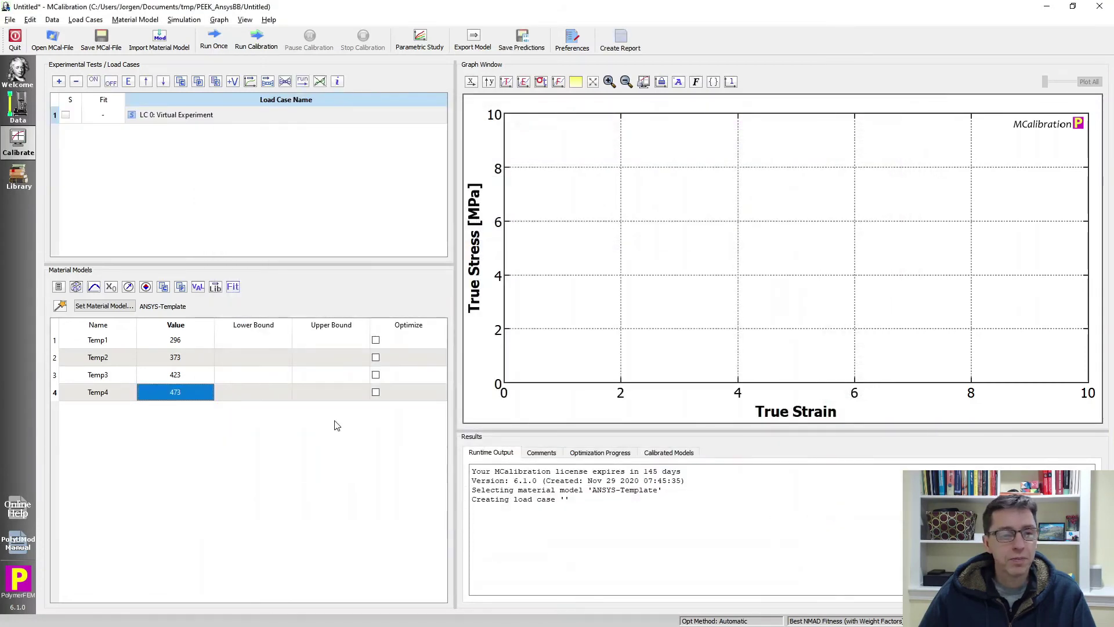
# Step: Run the virtual experiment once and export the temperature-dependent material model to the PEEK_AnsysBB folder as multi.dat
pyautogui.click(248, 181)
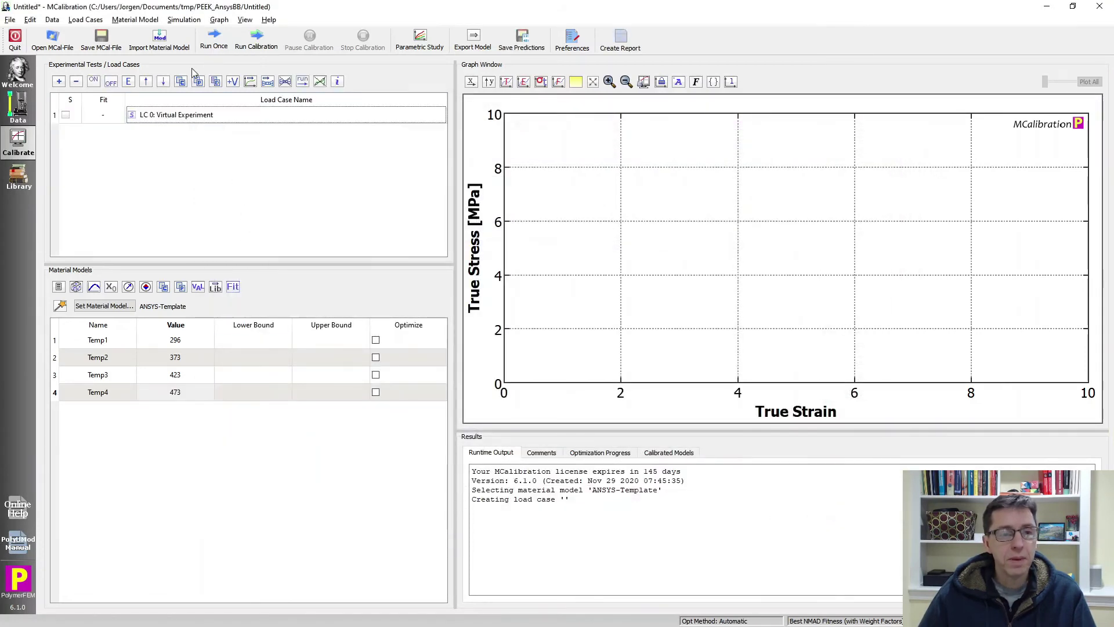
pyautogui.click(214, 40)
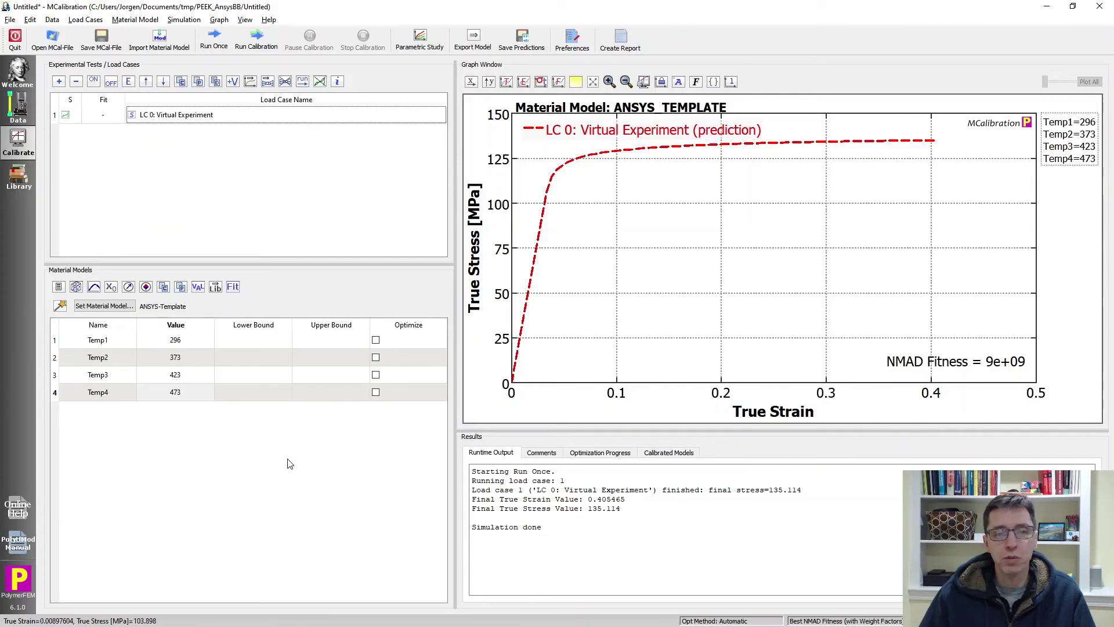
pyautogui.click(473, 40)
pyautogui.click(640, 396)
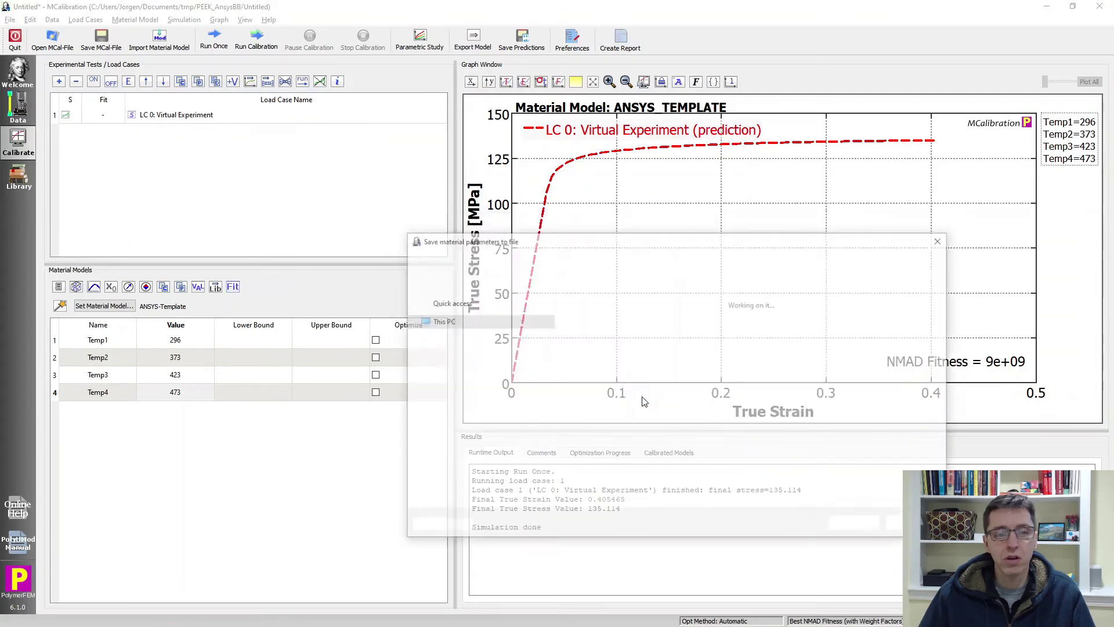
pyautogui.write('mulit')
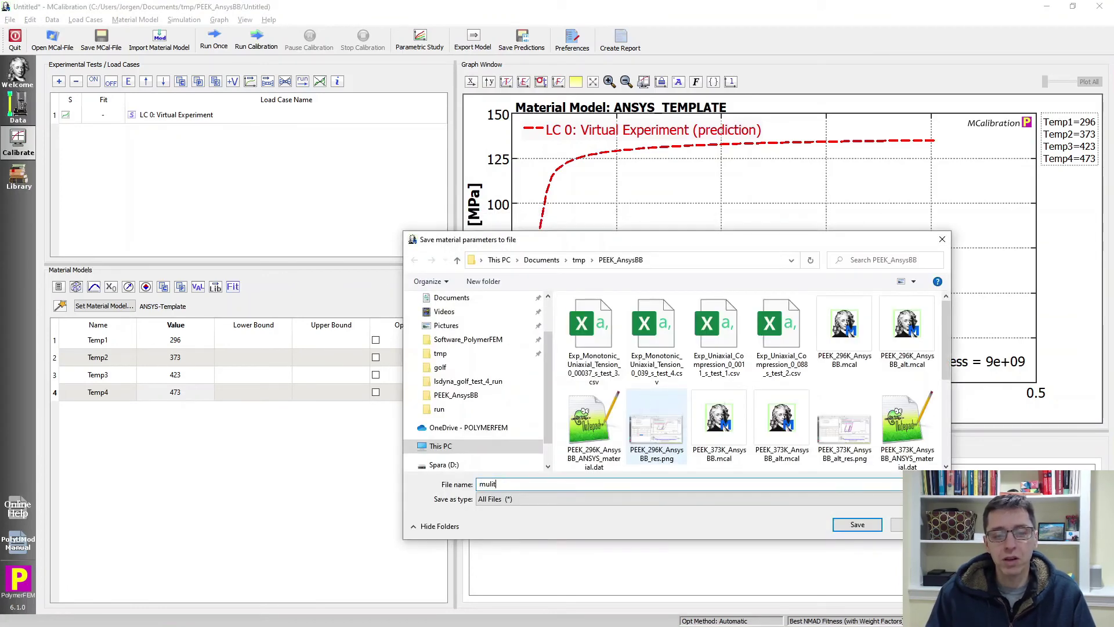
pyautogui.press('Return')
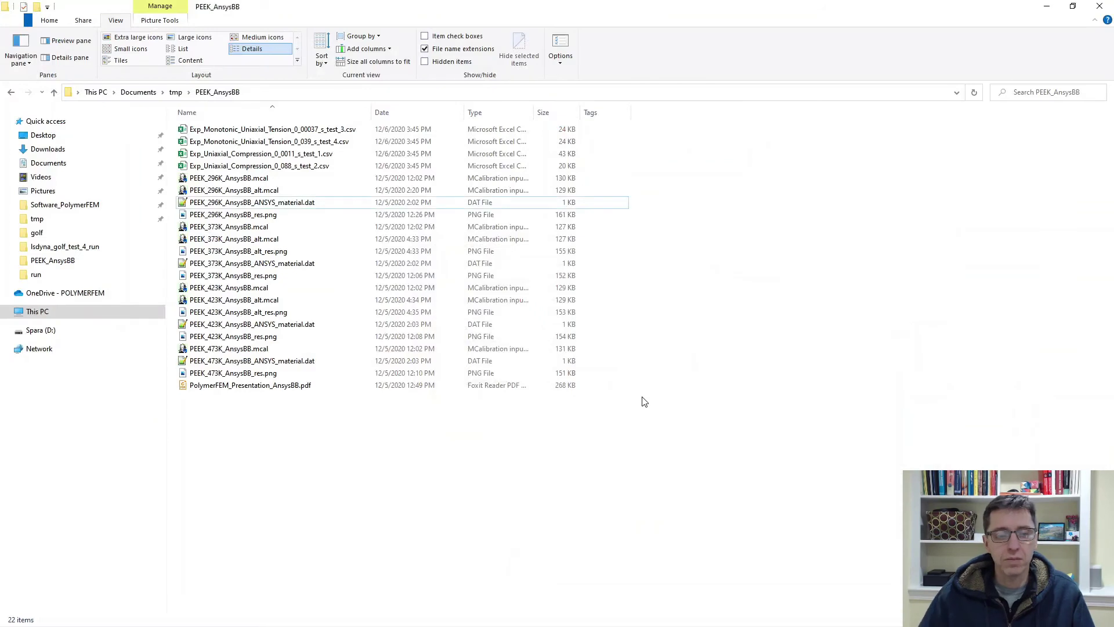
# Step: Open the exported multi.dat from File Explorer in Notepad++, review its TBTEMP and TBDATA blocks, and minimize the editor
pyautogui.doubleClick(197, 179)
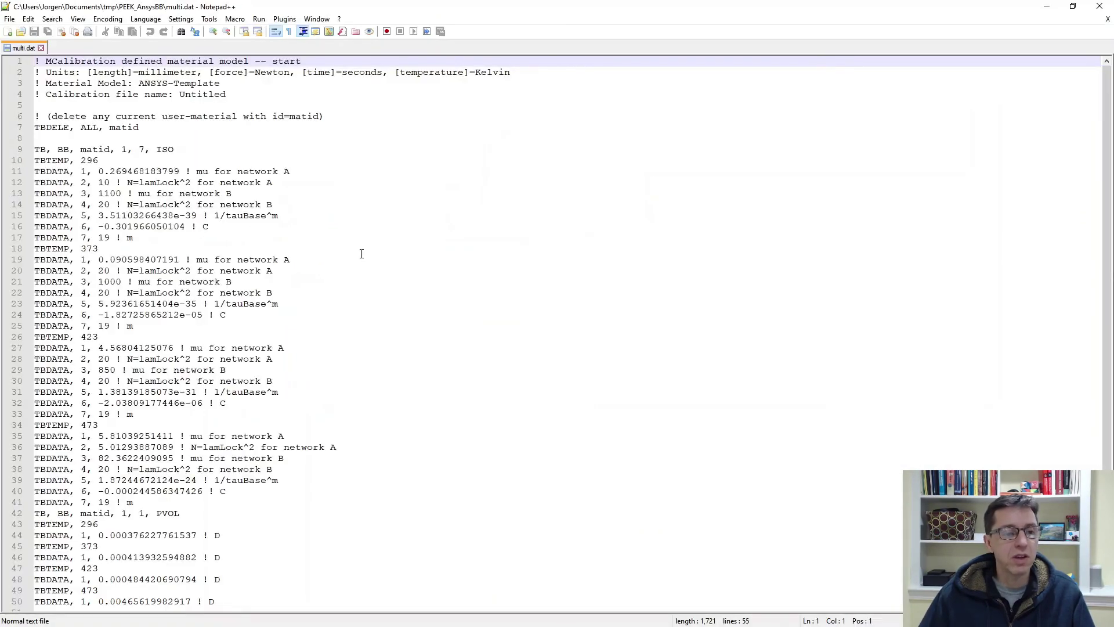
pyautogui.scroll(-2, 361, 254)
pyautogui.scroll(2, 358, 262)
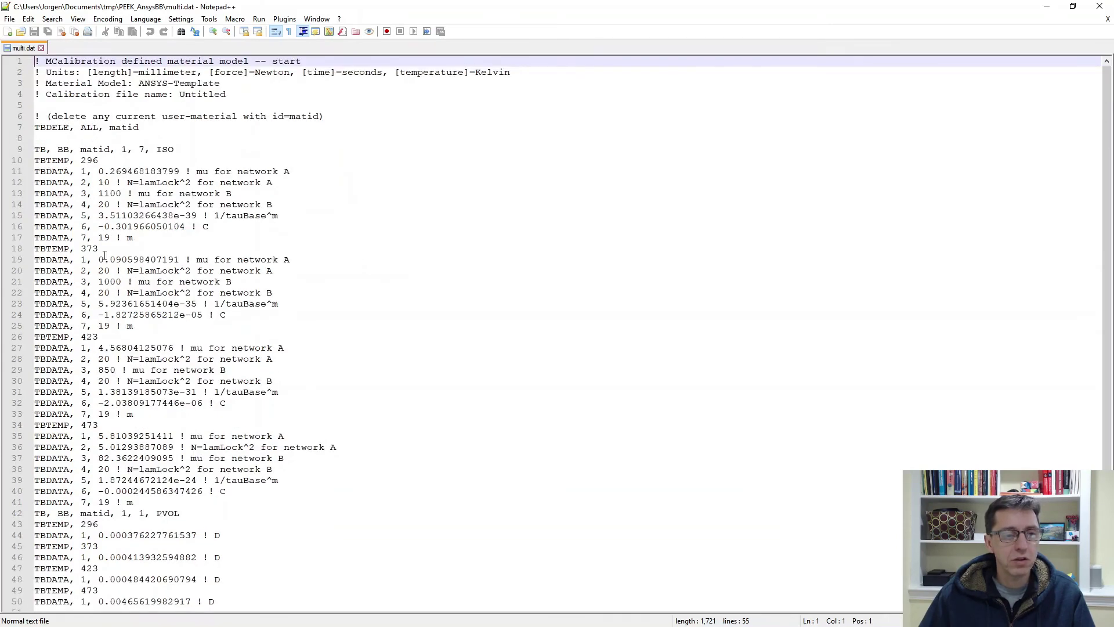
pyautogui.scroll(-2, 383, 424)
pyautogui.scroll(2, 406, 415)
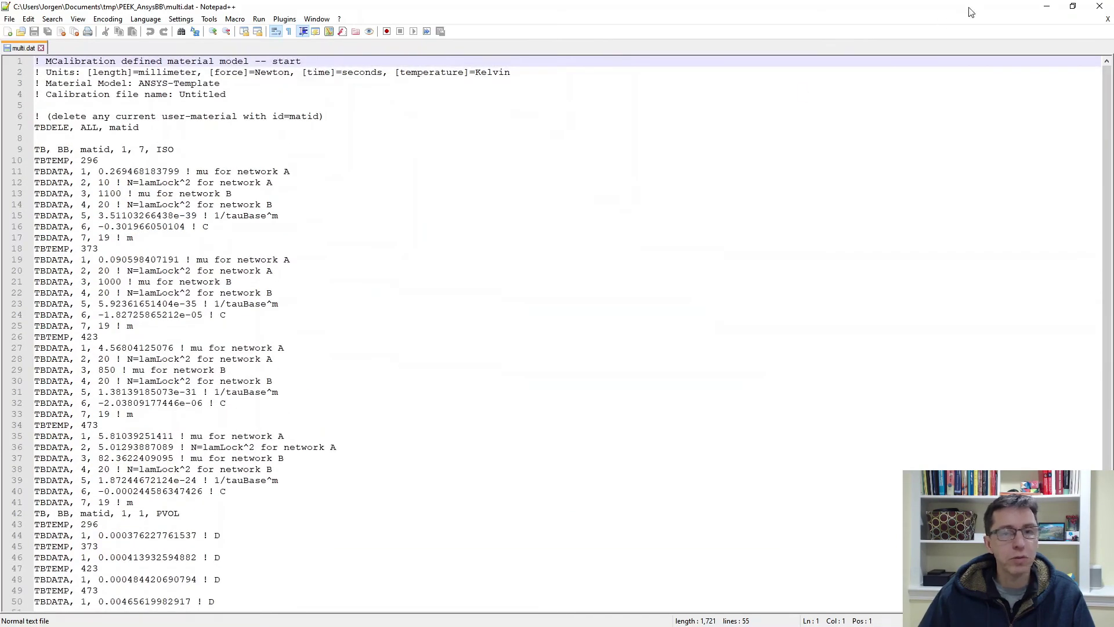
pyautogui.click(1048, 8)
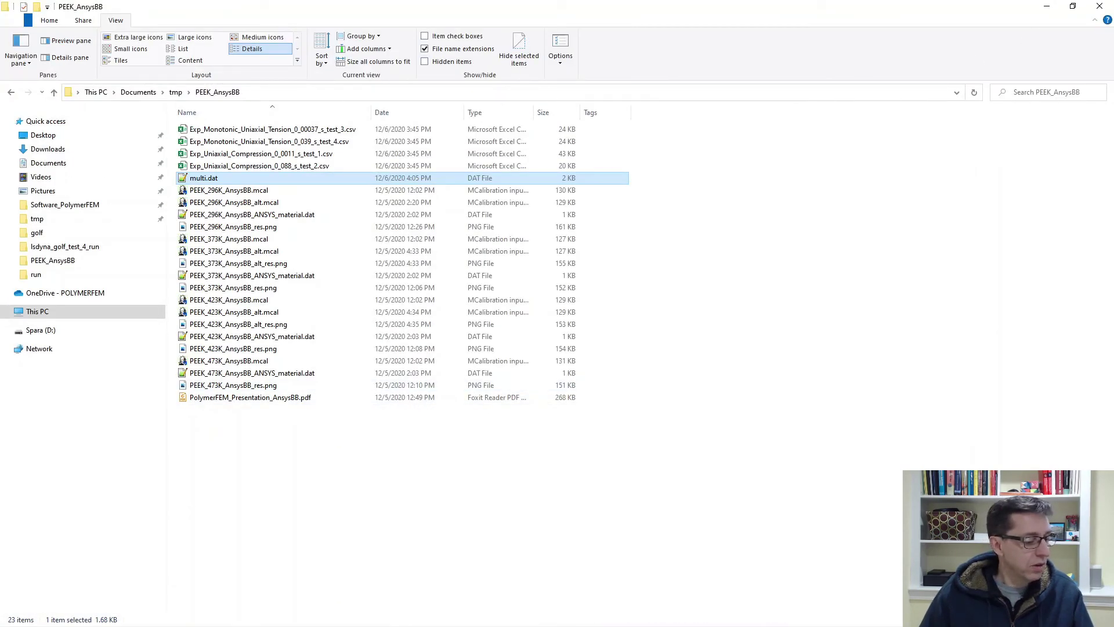
# Step: Switch to the PEEK Calibration Results spreadsheet in the browser and examine the PRF model's errors at each temperature
pyautogui.hotkey('alt', 'Tab')
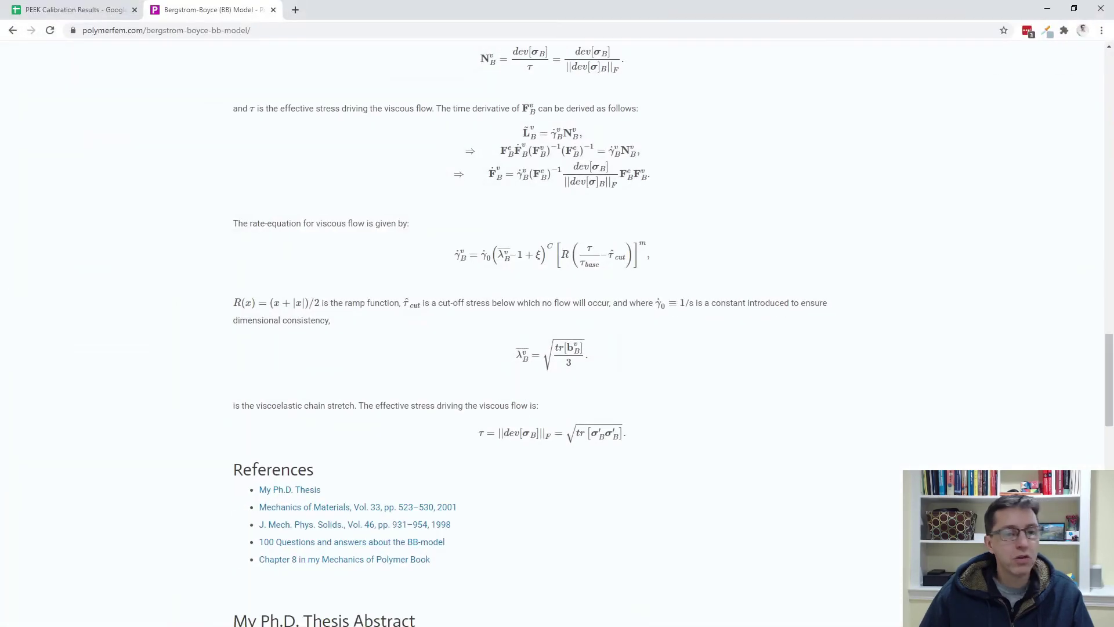
pyautogui.click(97, 14)
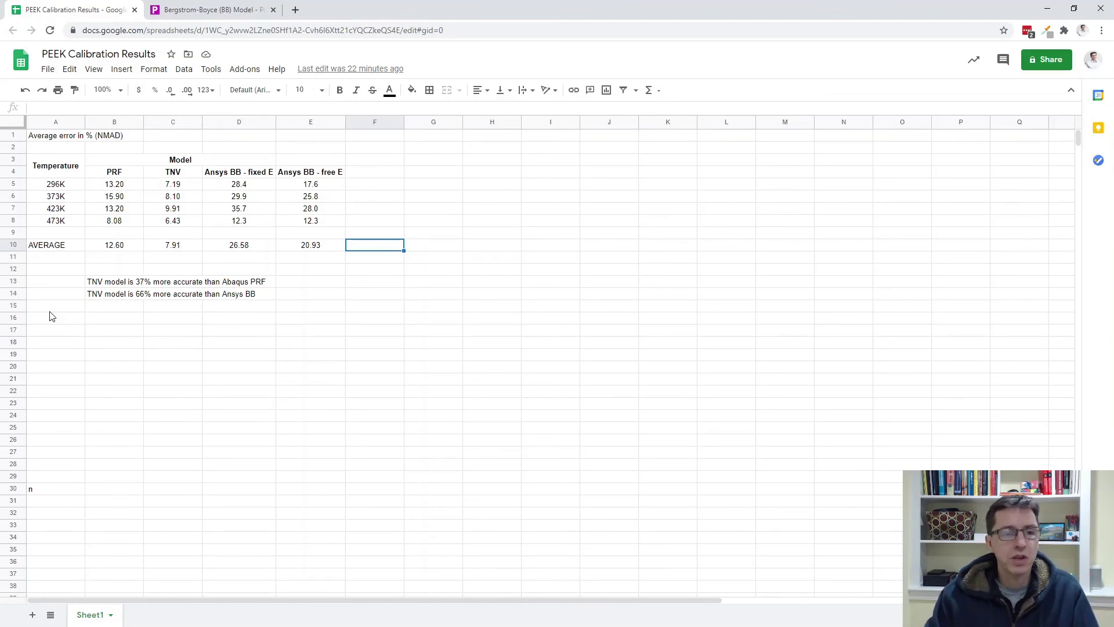
pyautogui.click(116, 176)
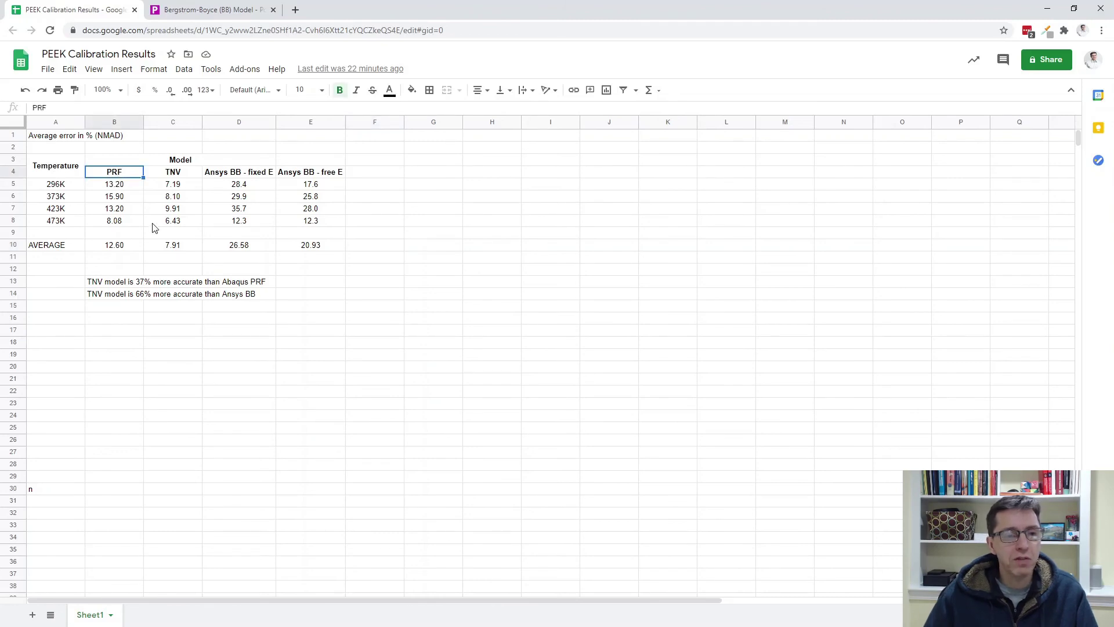
pyautogui.press('Down')
pyautogui.hotkey('shift', 'Down')
pyautogui.hotkey('shift', 'Down')
pyautogui.hotkey('shift', 'Down')
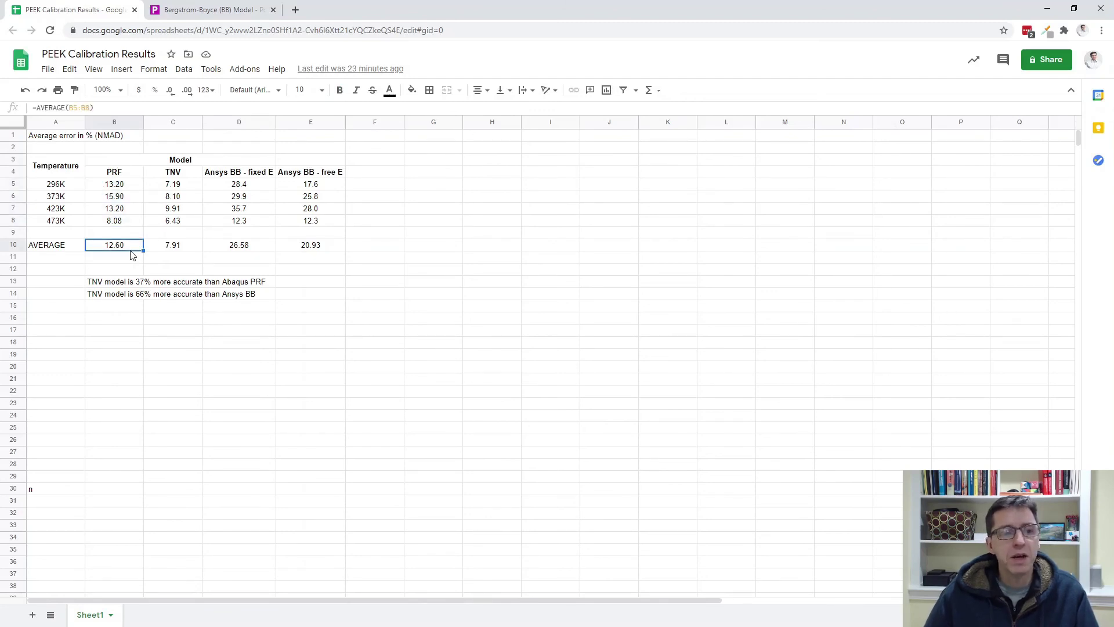
# Step: Examine the TNV model's errors at the four temperatures and its average error
pyautogui.click(173, 175)
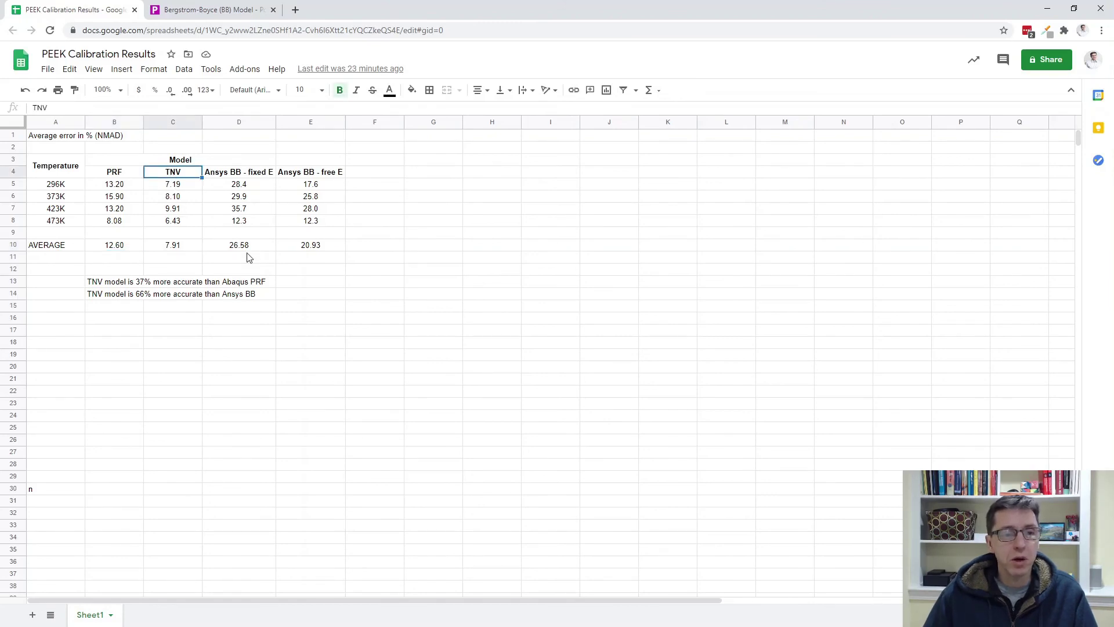
pyautogui.hotkey('shift', 'Down')
pyautogui.hotkey('shift', 'Down')
pyautogui.hotkey('shift', 'Down')
pyautogui.hotkey('shift', 'Down')
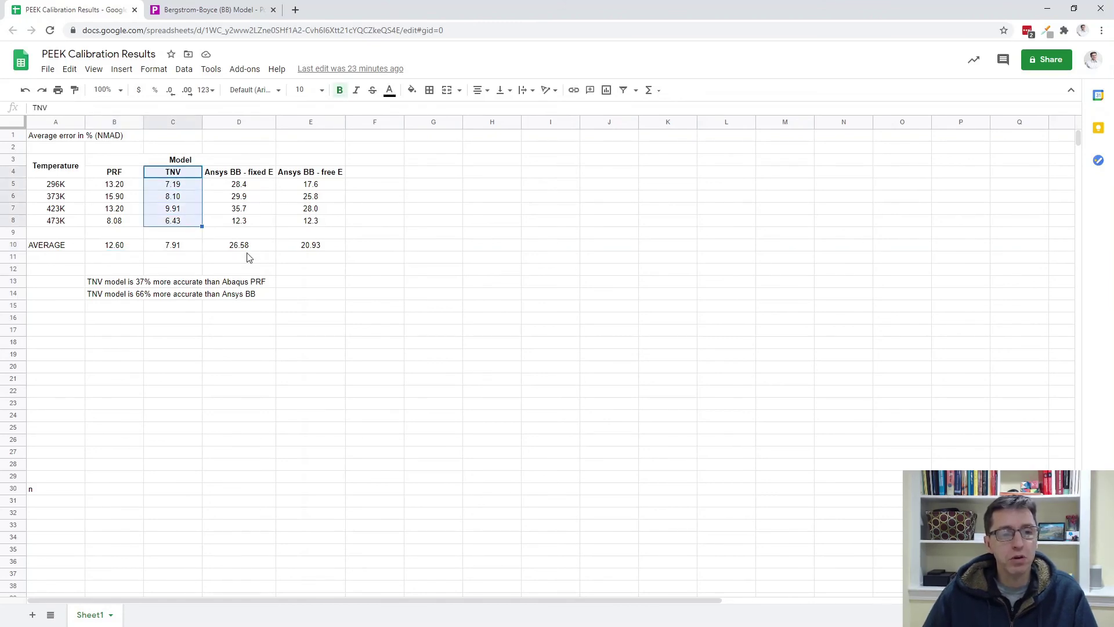
pyautogui.click(176, 249)
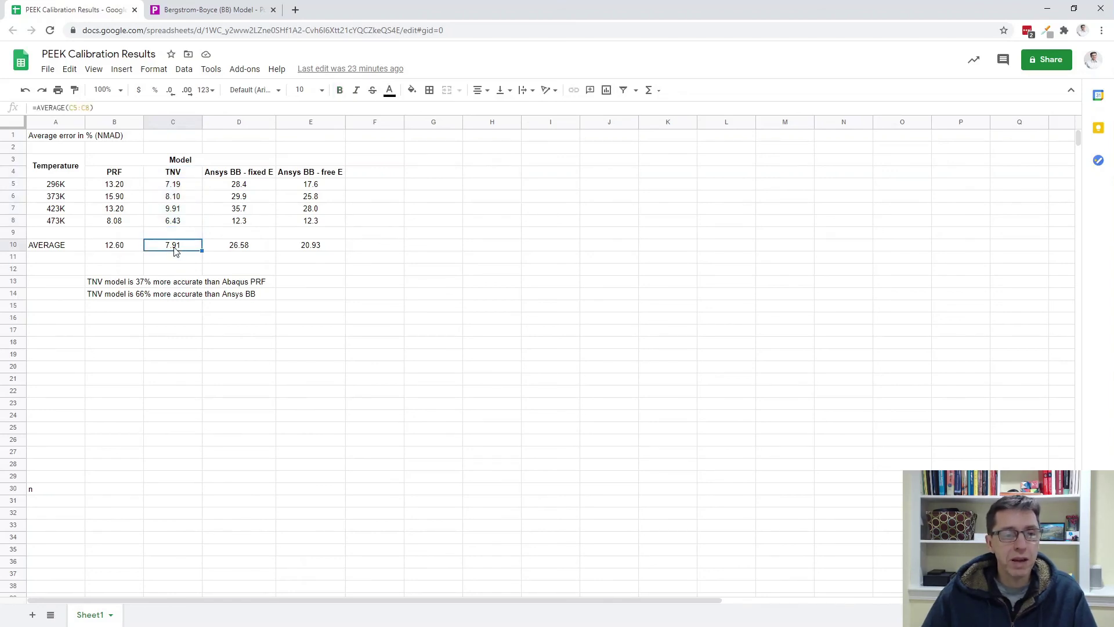
# Step: Examine the Ansys BB fixed E and free E error columns, including the free E average
pyautogui.click(124, 175)
pyautogui.moveTo(228, 176)
pyautogui.mouseDown()
pyautogui.moveTo(251, 214)
pyautogui.moveTo(322, 248)
pyautogui.mouseUp()
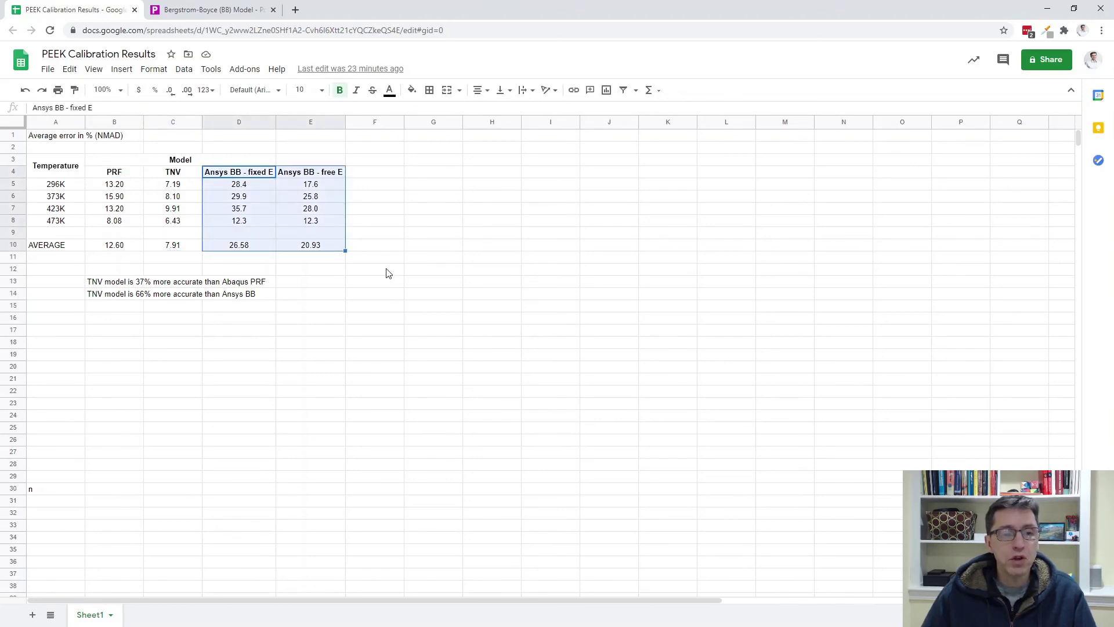
pyautogui.click(318, 181)
pyautogui.press('Down')
pyautogui.press('Down')
pyautogui.press('Down')
pyautogui.press('Down')
pyautogui.press('Down')
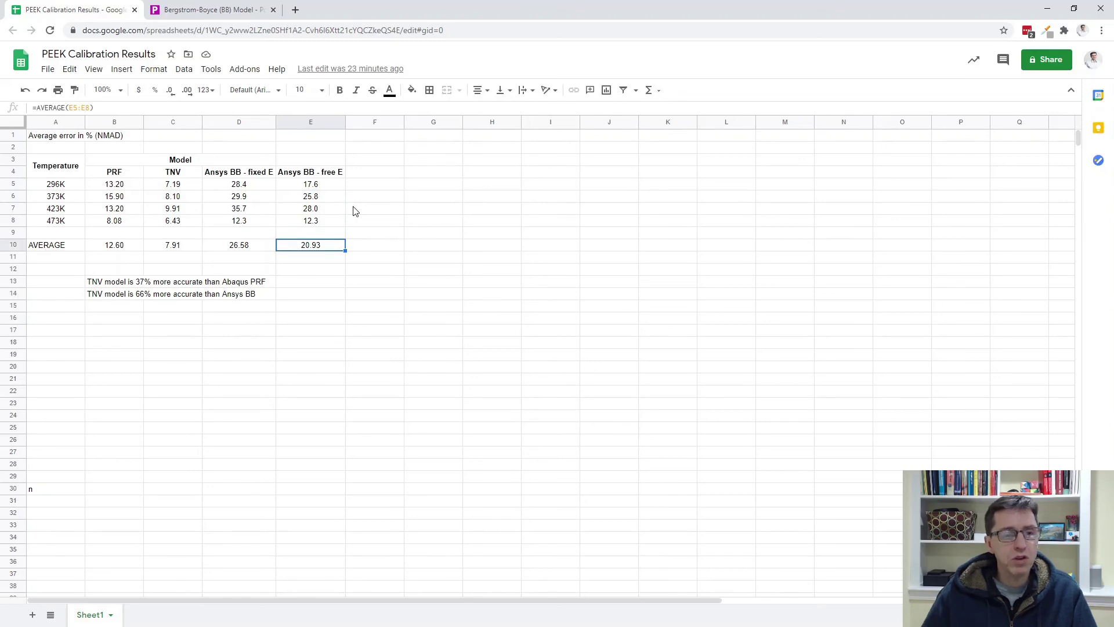
# Step: Compare the average error of the PRF model with the averages of the two Ansys BB variants
pyautogui.click(116, 249)
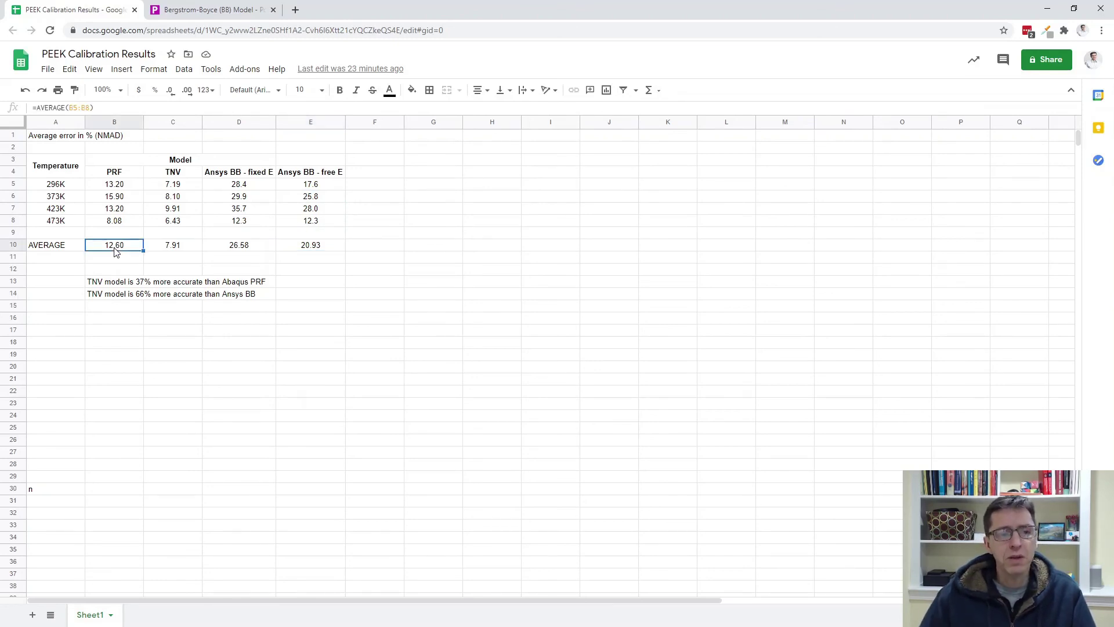
pyautogui.click(241, 250)
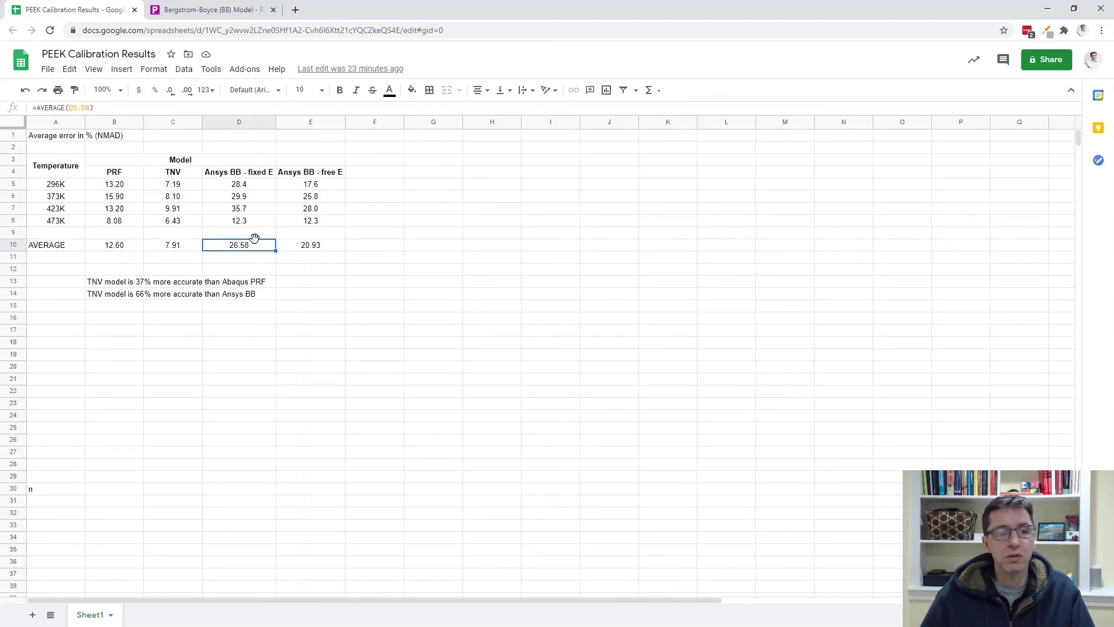
pyautogui.keyDown('shift'); pyautogui.click(303, 249); pyautogui.keyUp('shift')
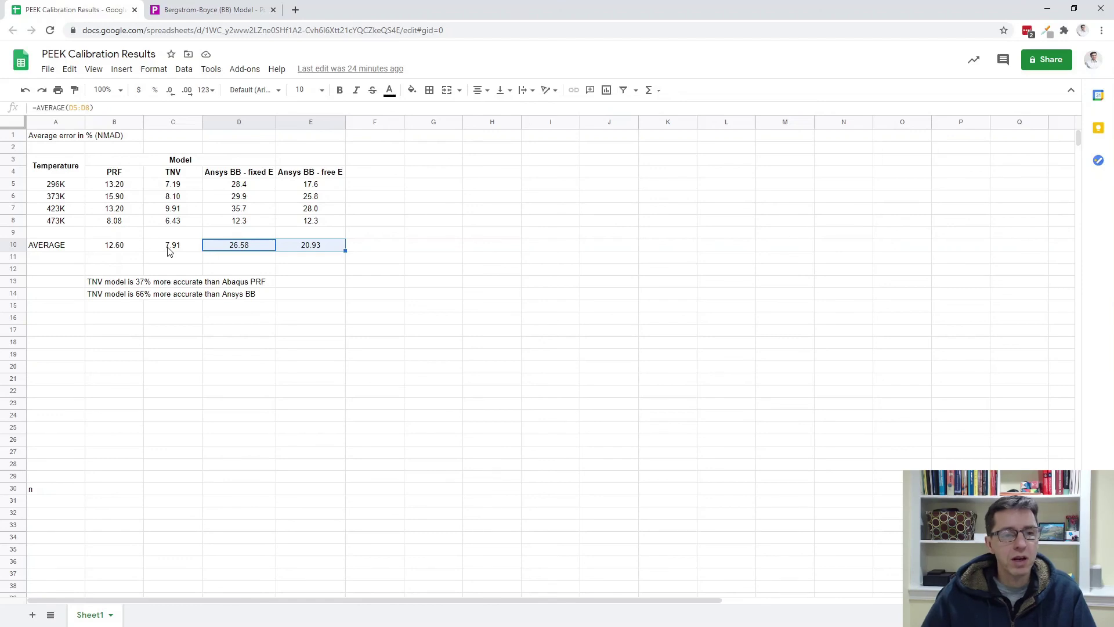
pyautogui.click(231, 262)
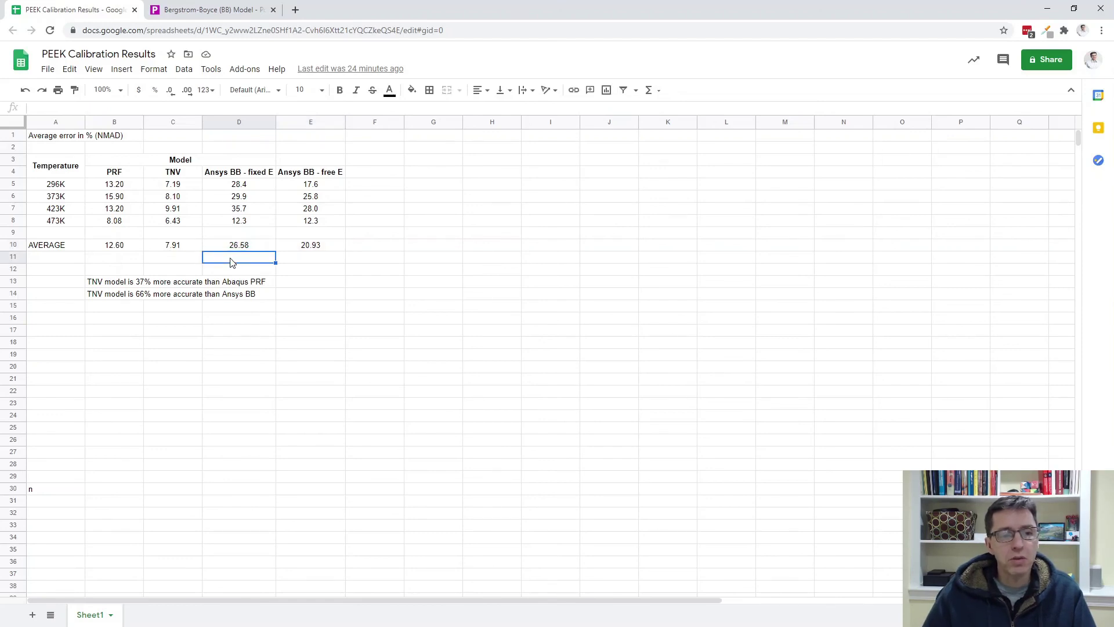